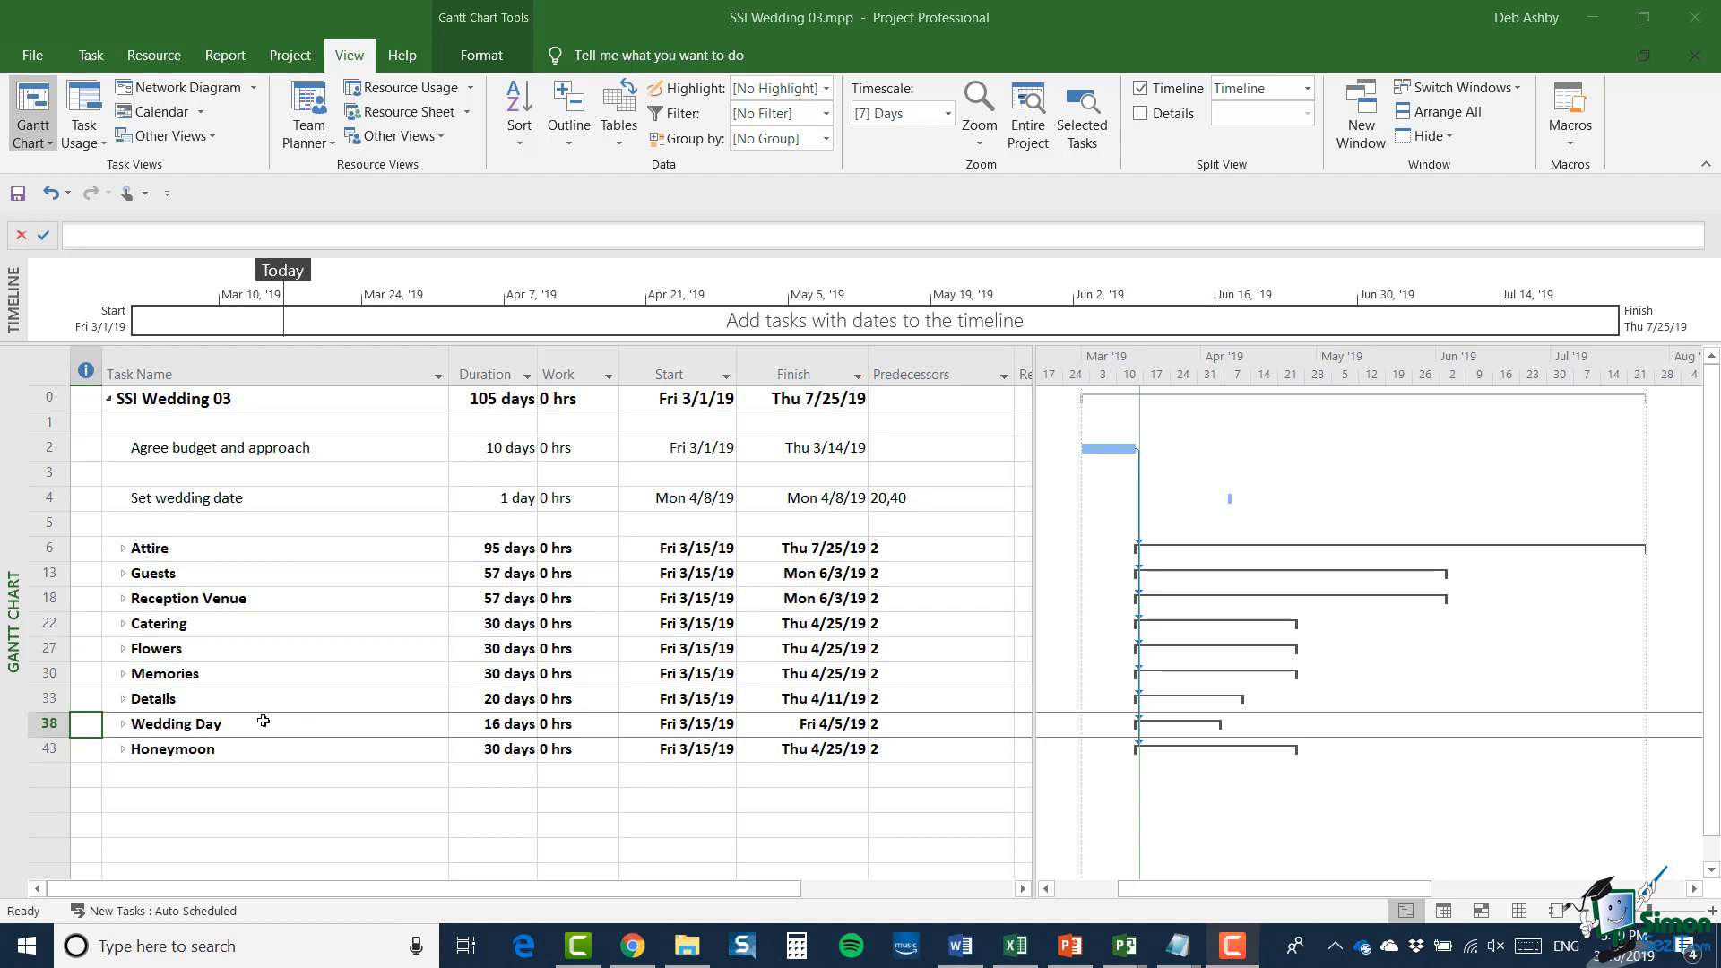
# Step: Expand the Wedding Day summary task to view its subtasks and collapse it again
pyautogui.click(124, 725)
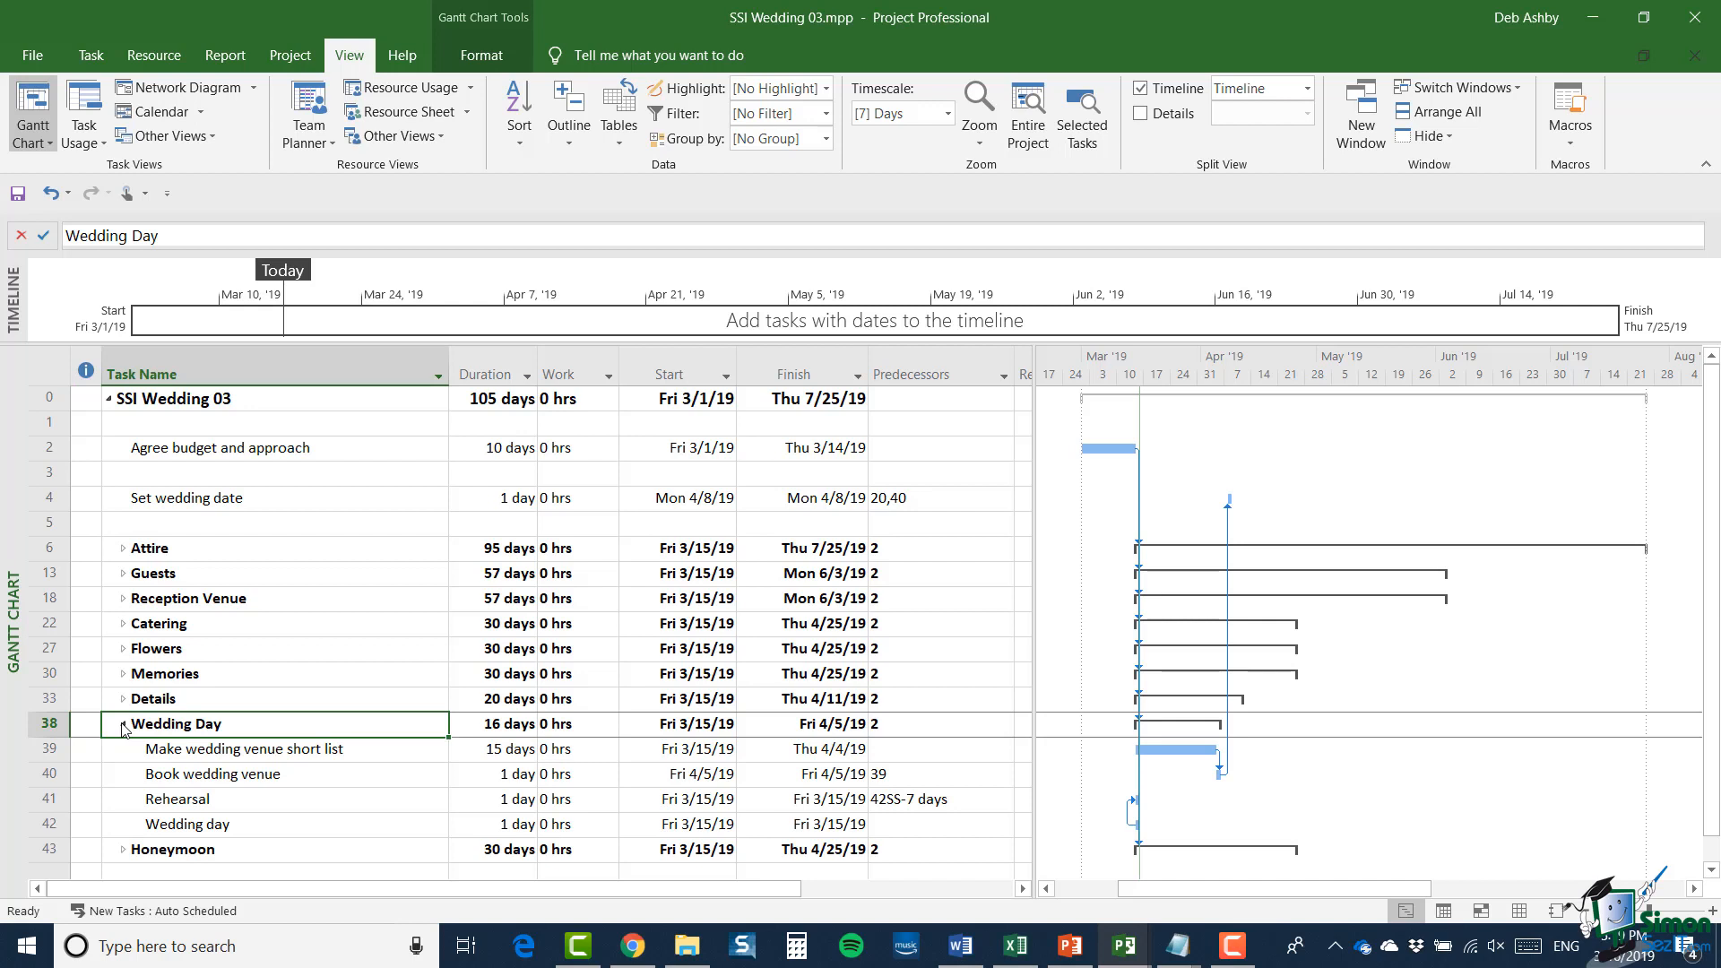
pyautogui.click(124, 725)
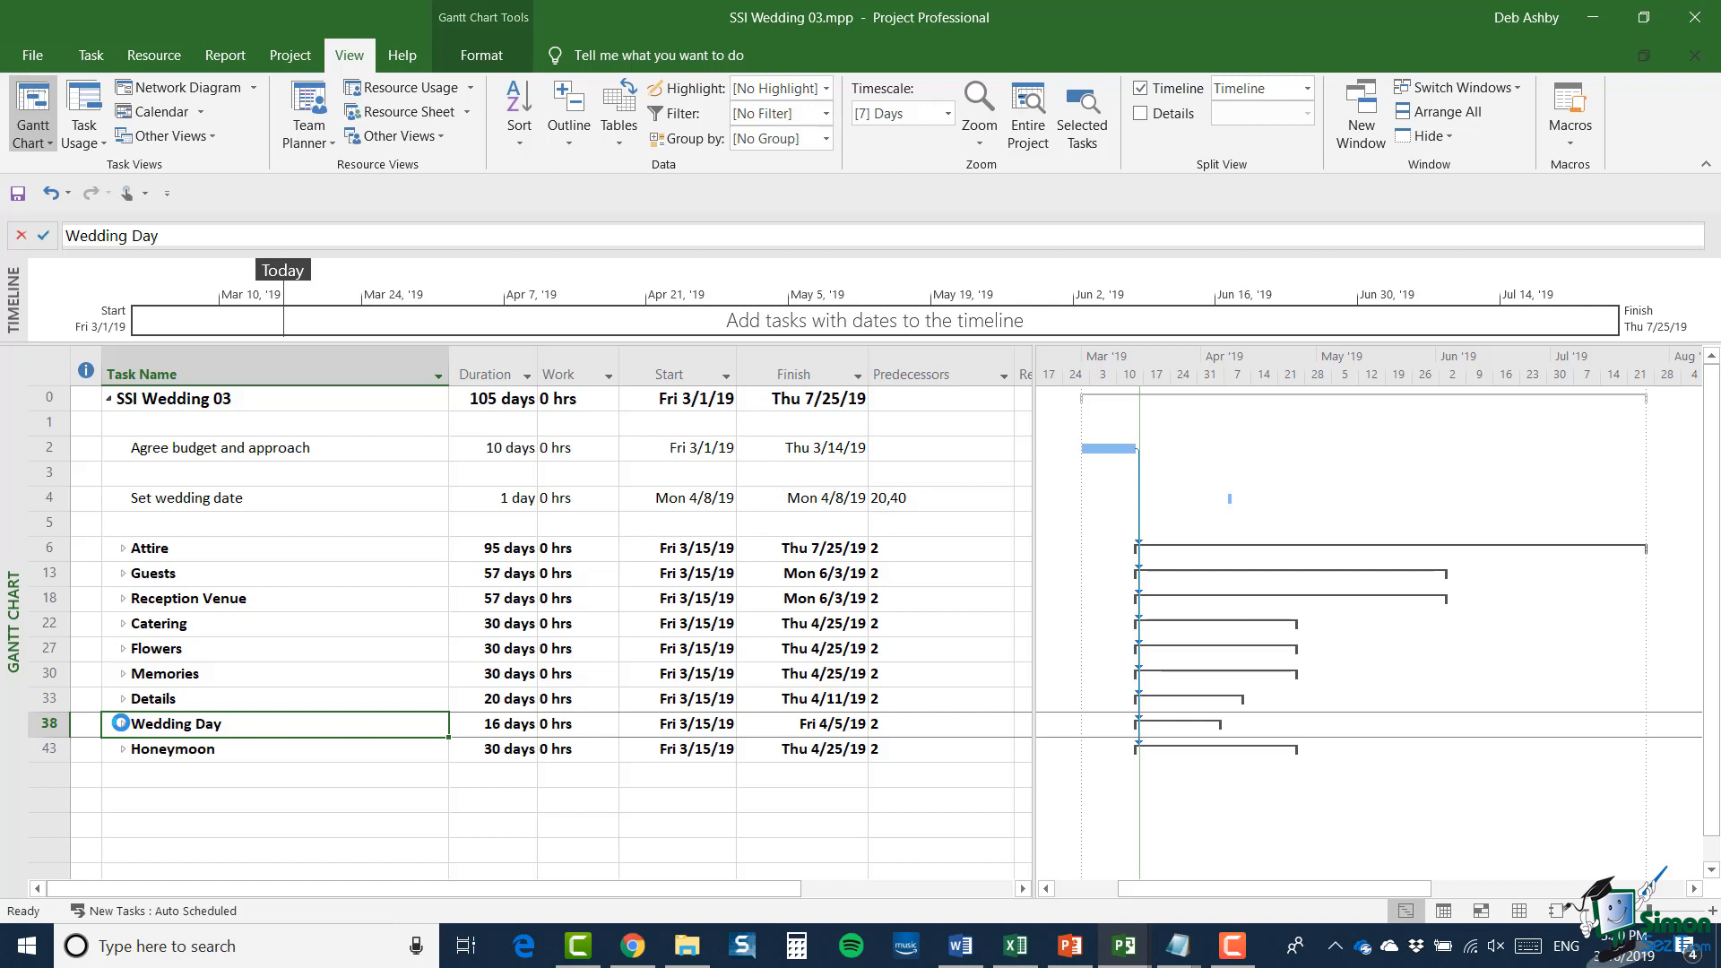
pyautogui.click(121, 723)
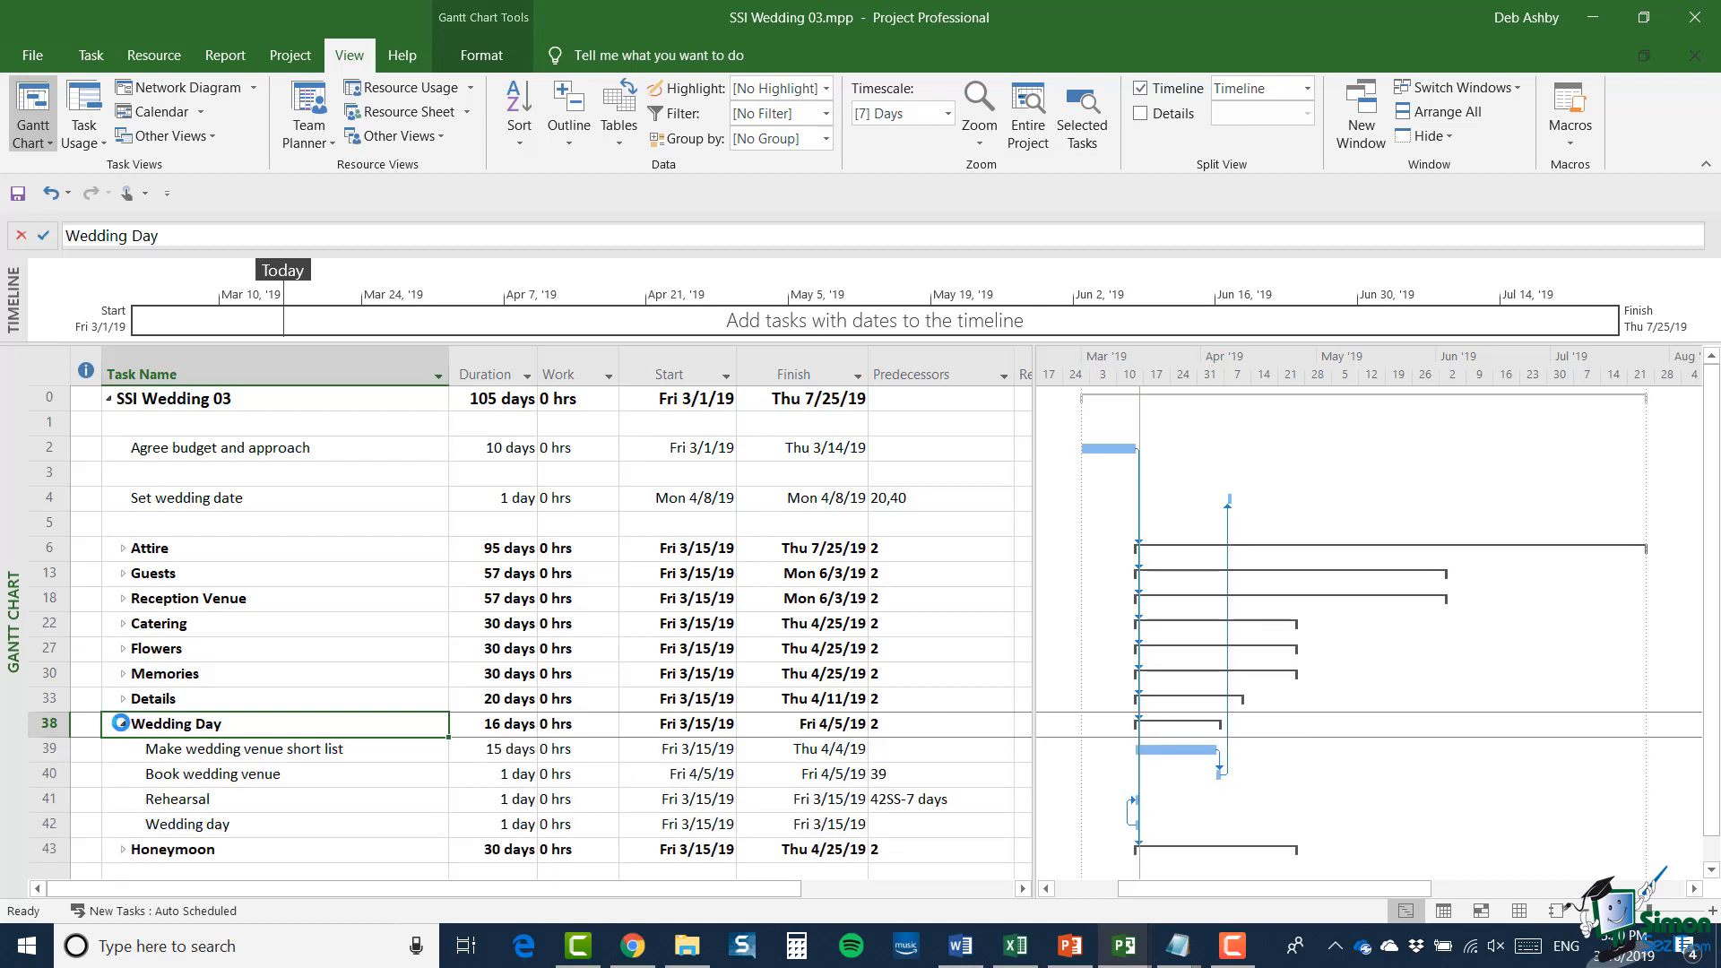
pyautogui.click(121, 723)
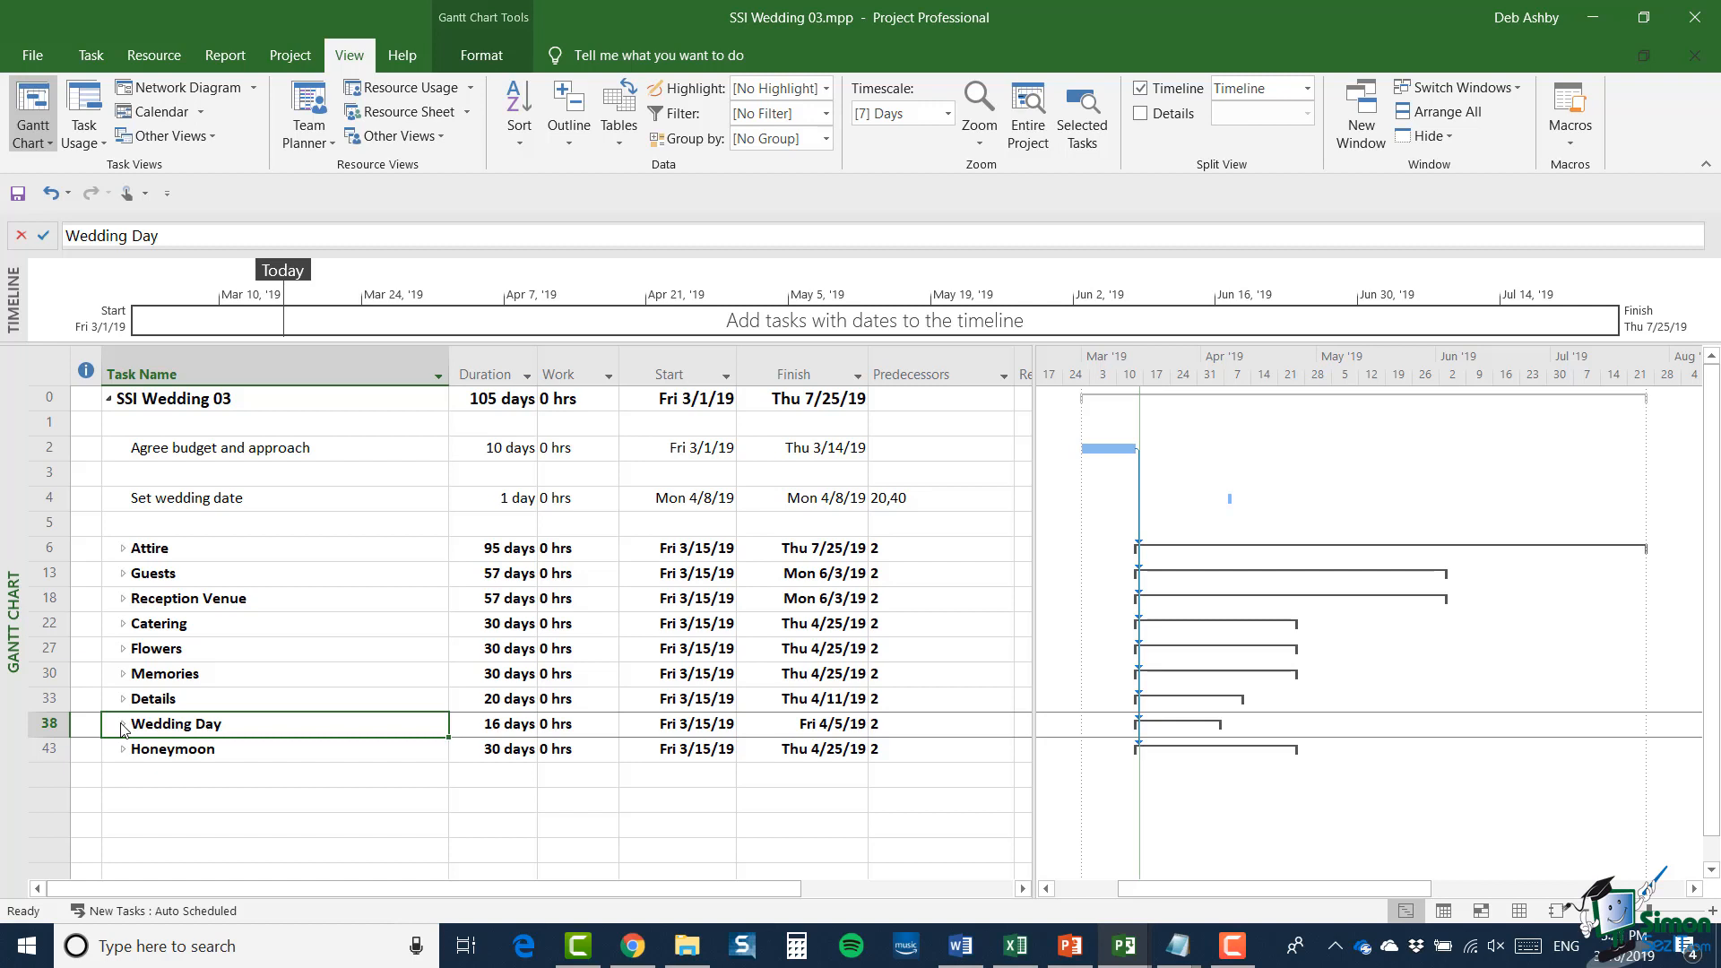
# Step: Insert a new task directly below "Set wedding date" and name it "Wedding Date Set"
pyautogui.click(51, 498)
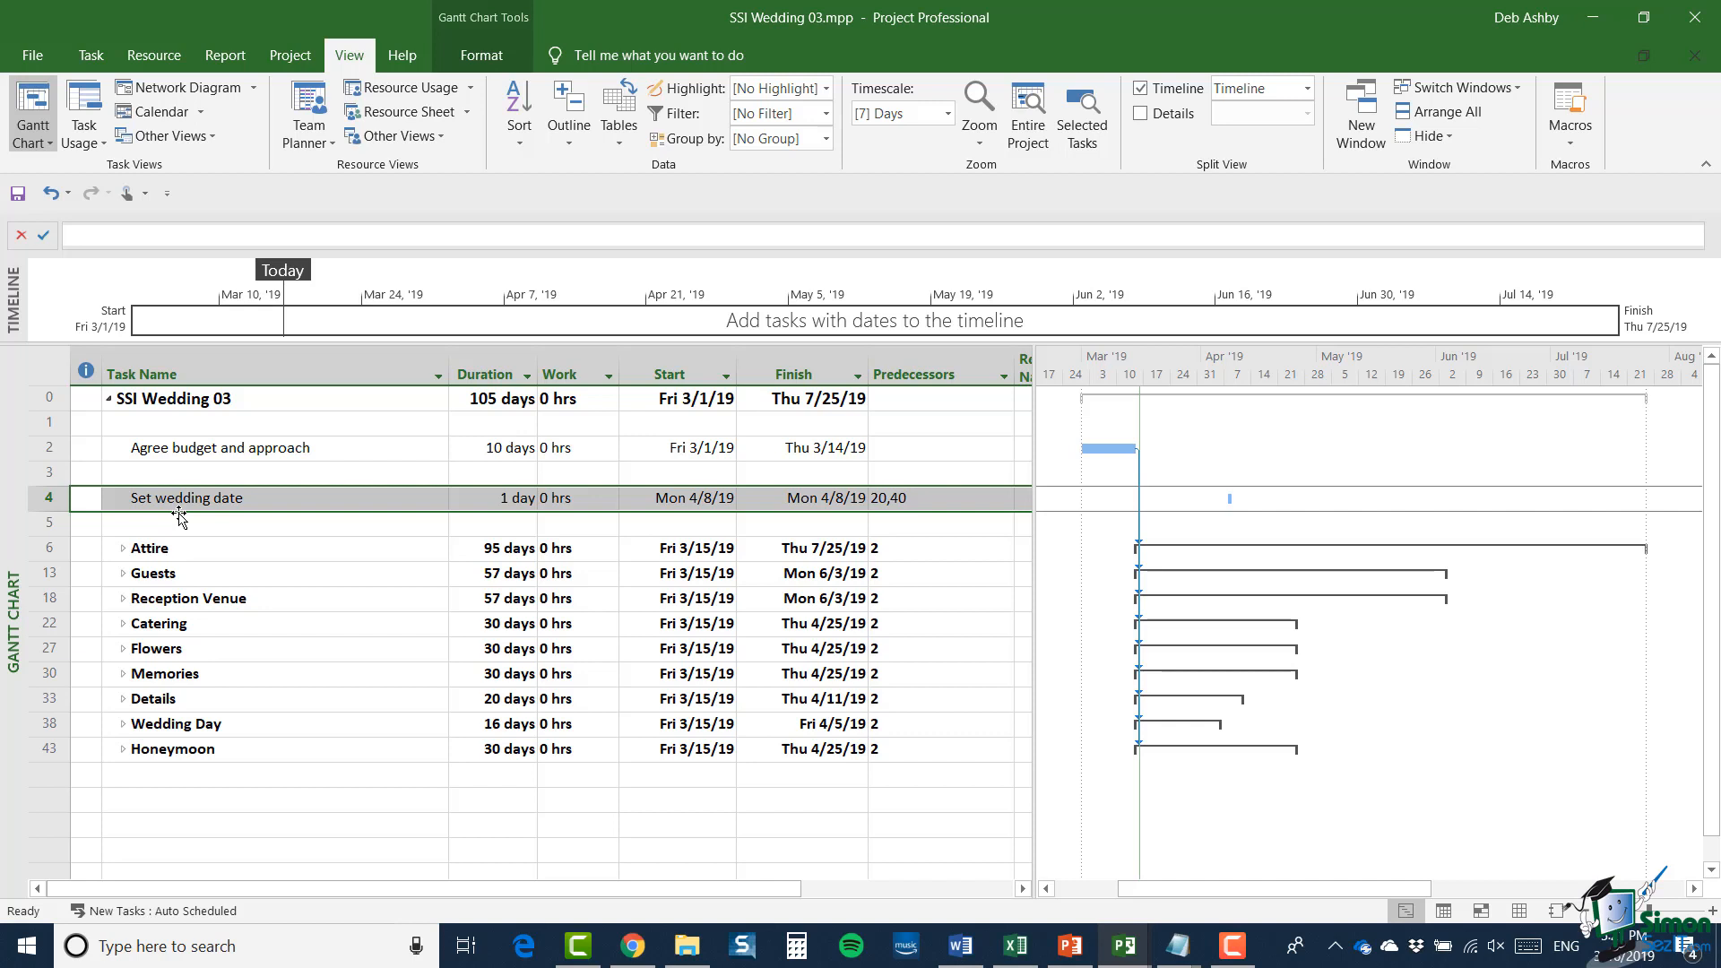
pyautogui.click(50, 525)
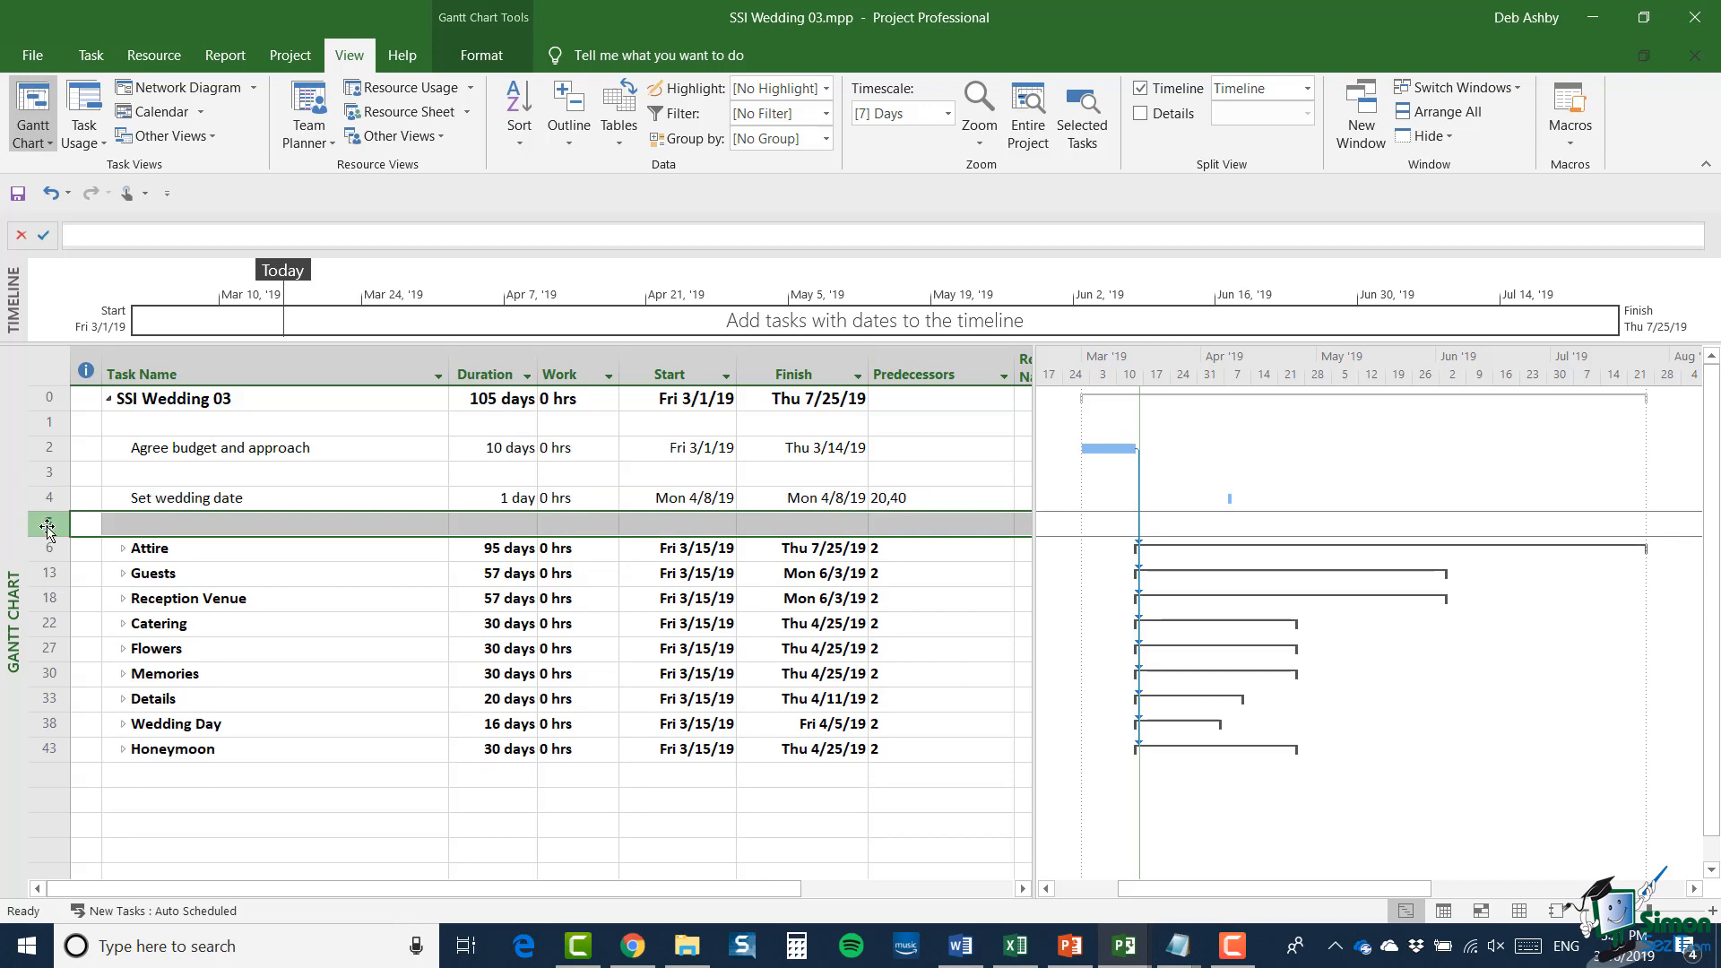
pyautogui.click(92, 58)
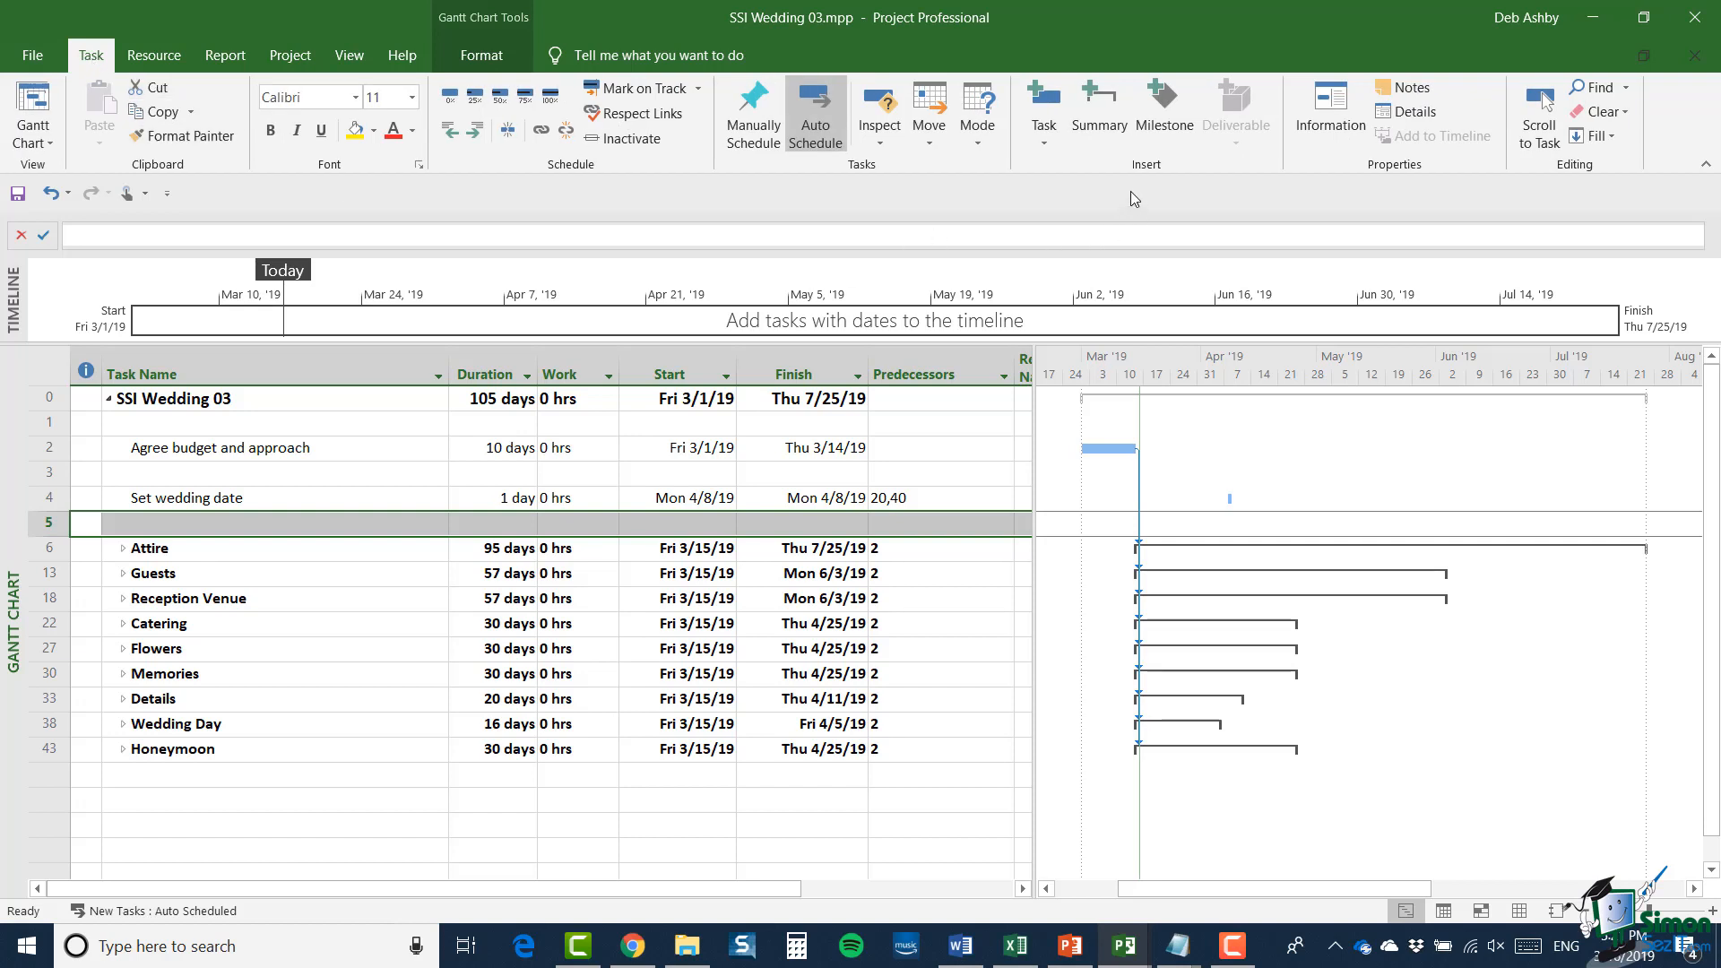
pyautogui.click(1045, 144)
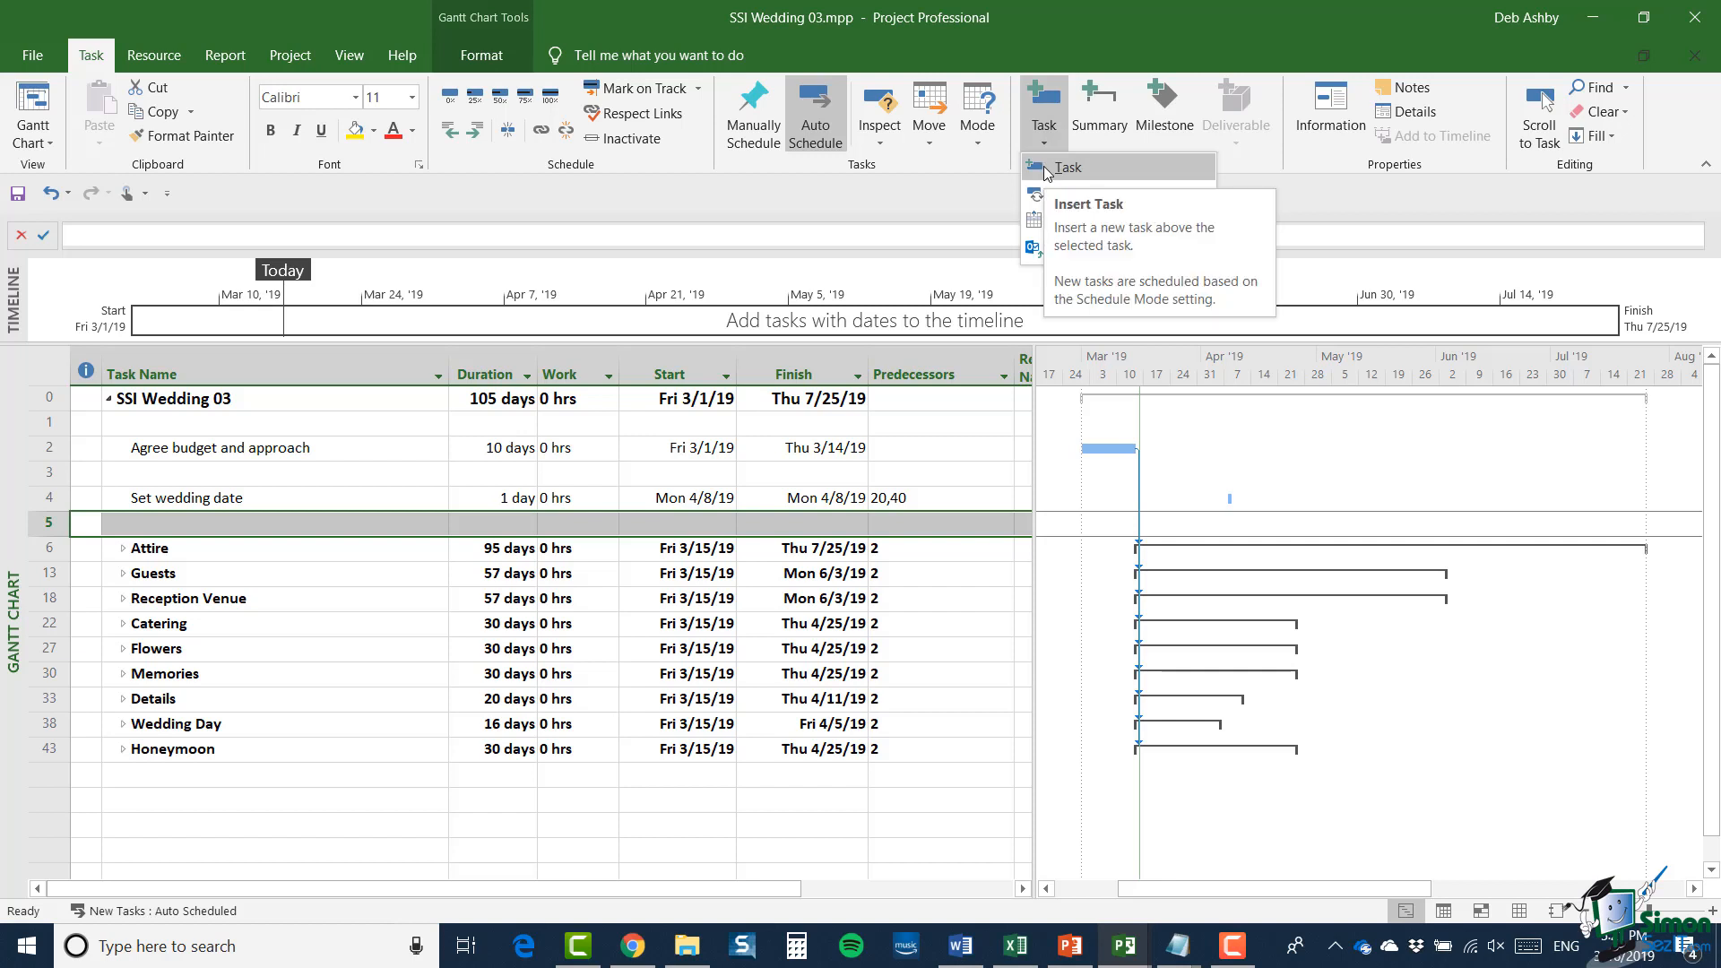
pyautogui.click(1066, 168)
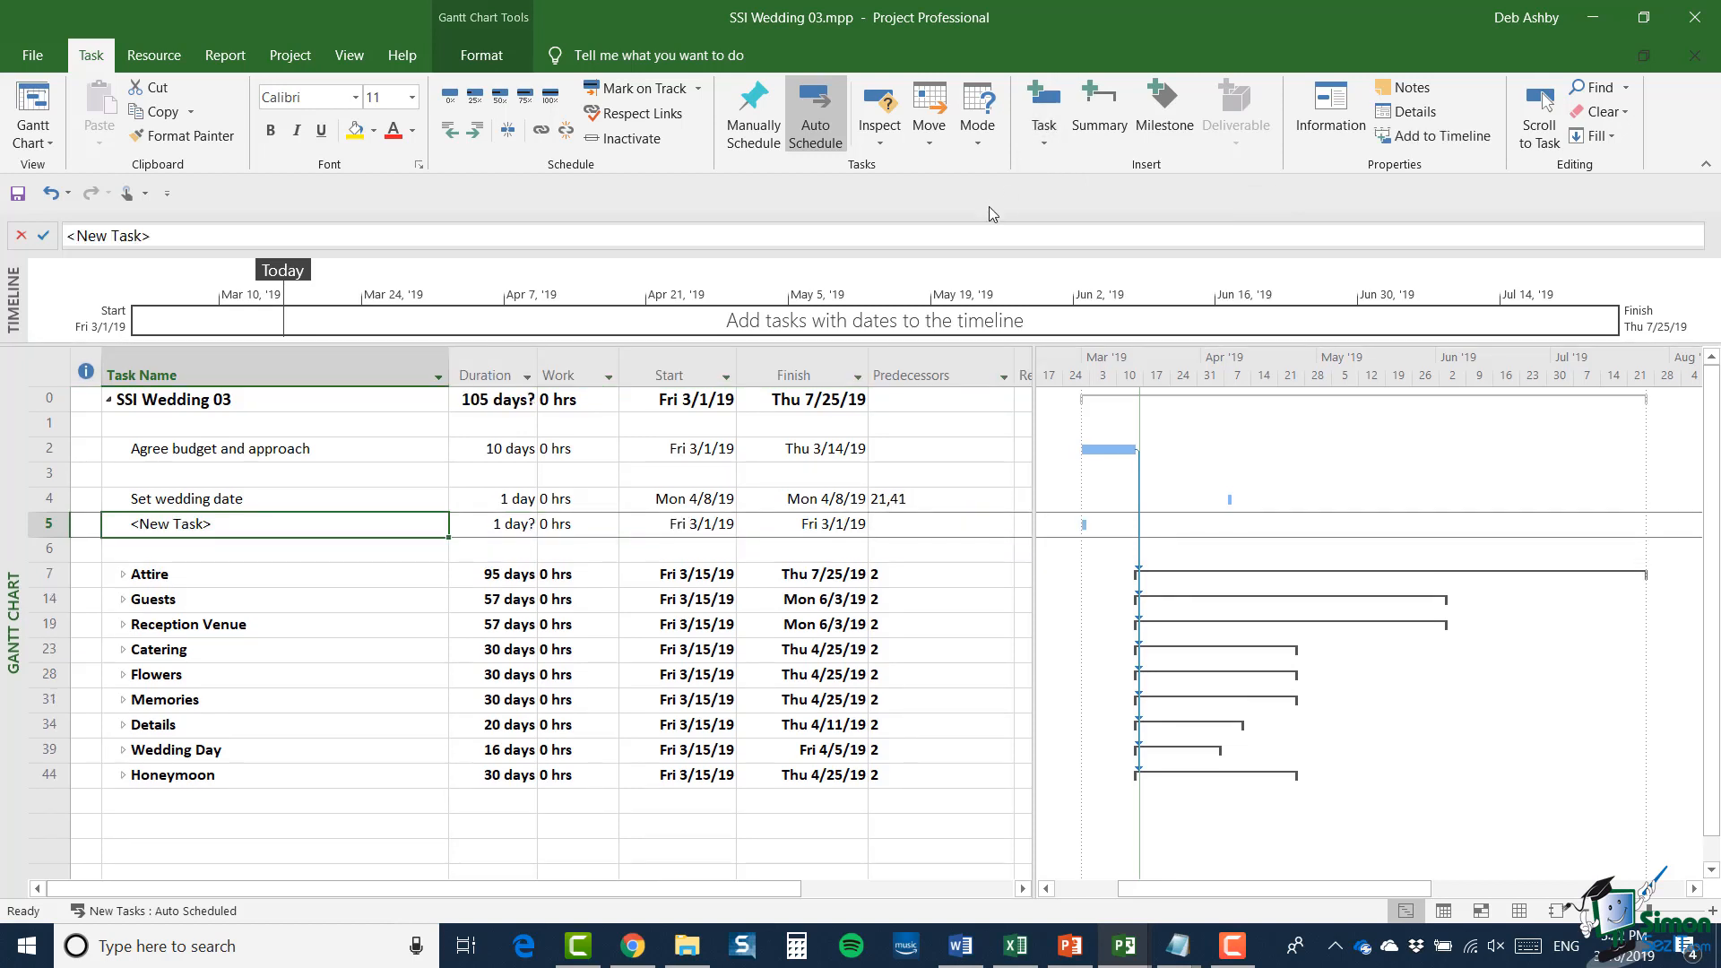
pyautogui.click(67, 226)
pyautogui.write('We')
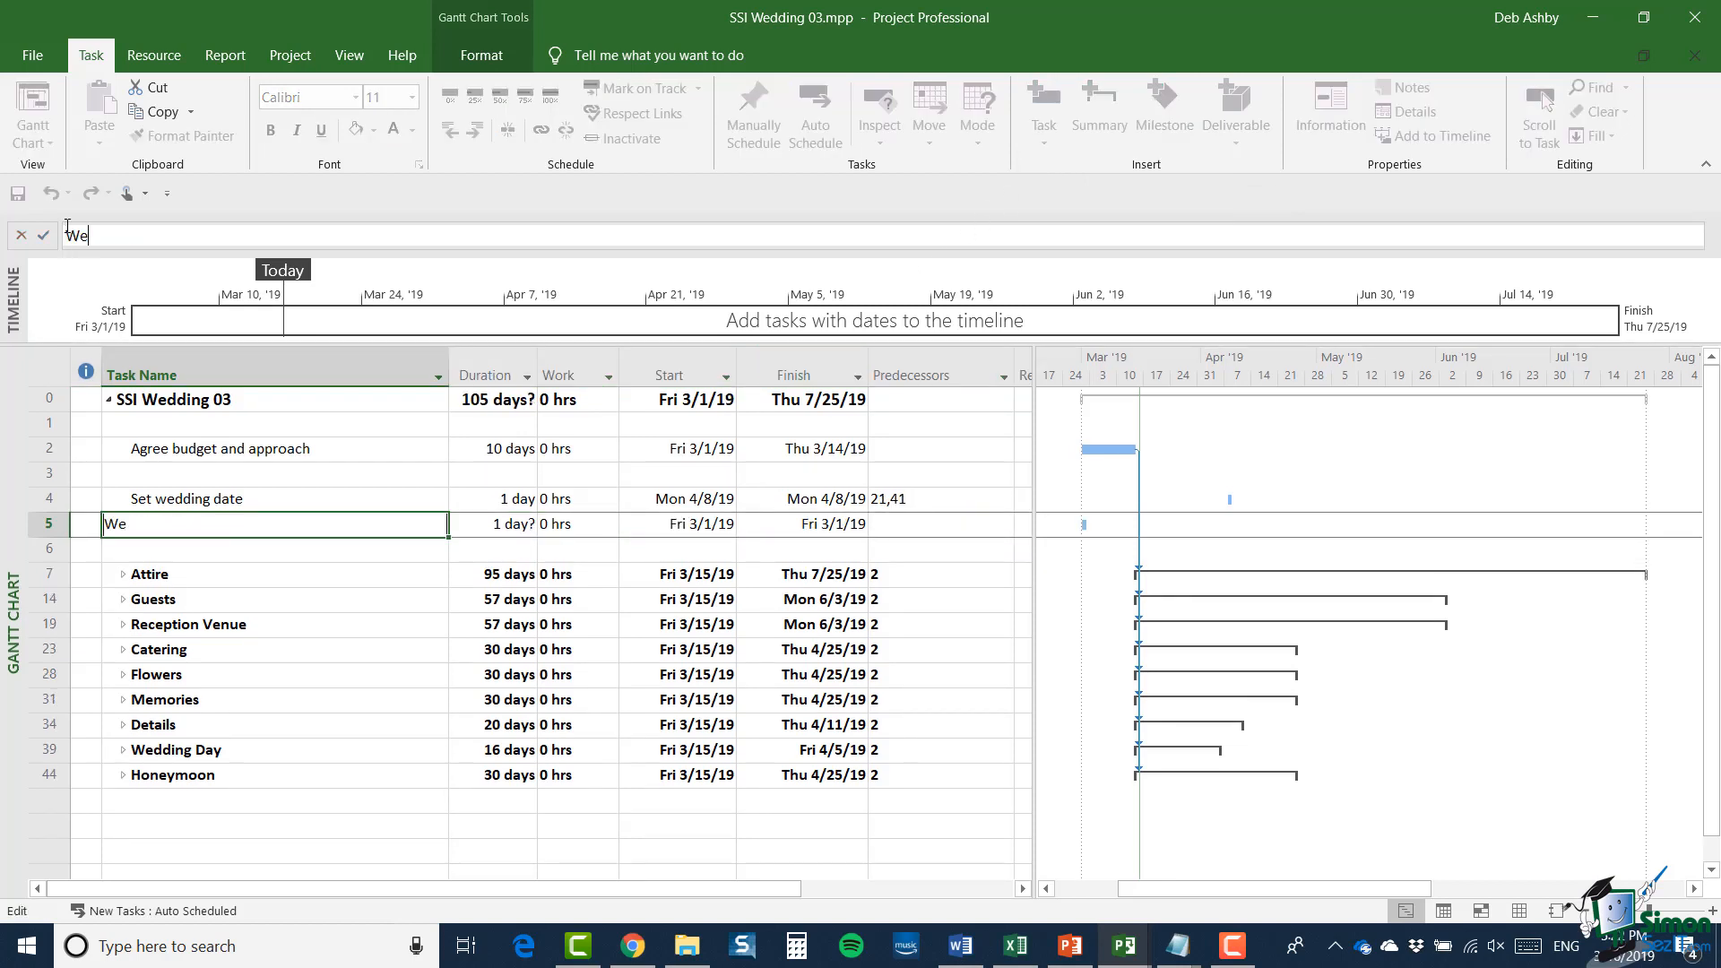
pyautogui.write('dding Date Set')
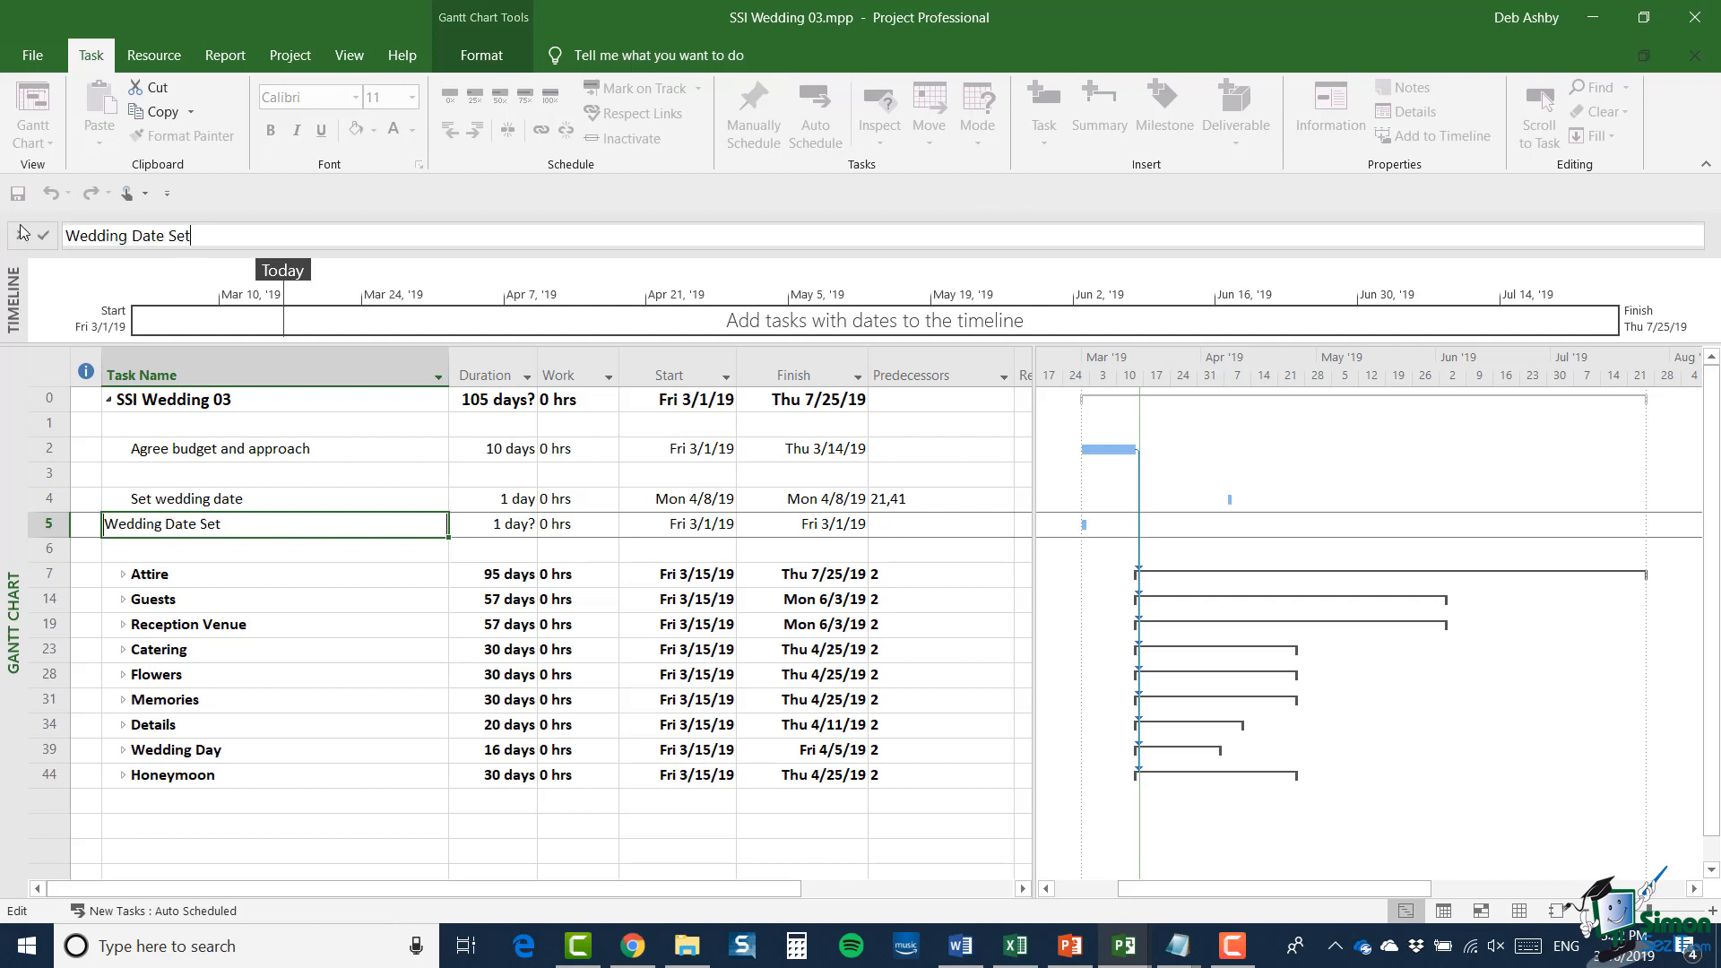
pyautogui.click(45, 234)
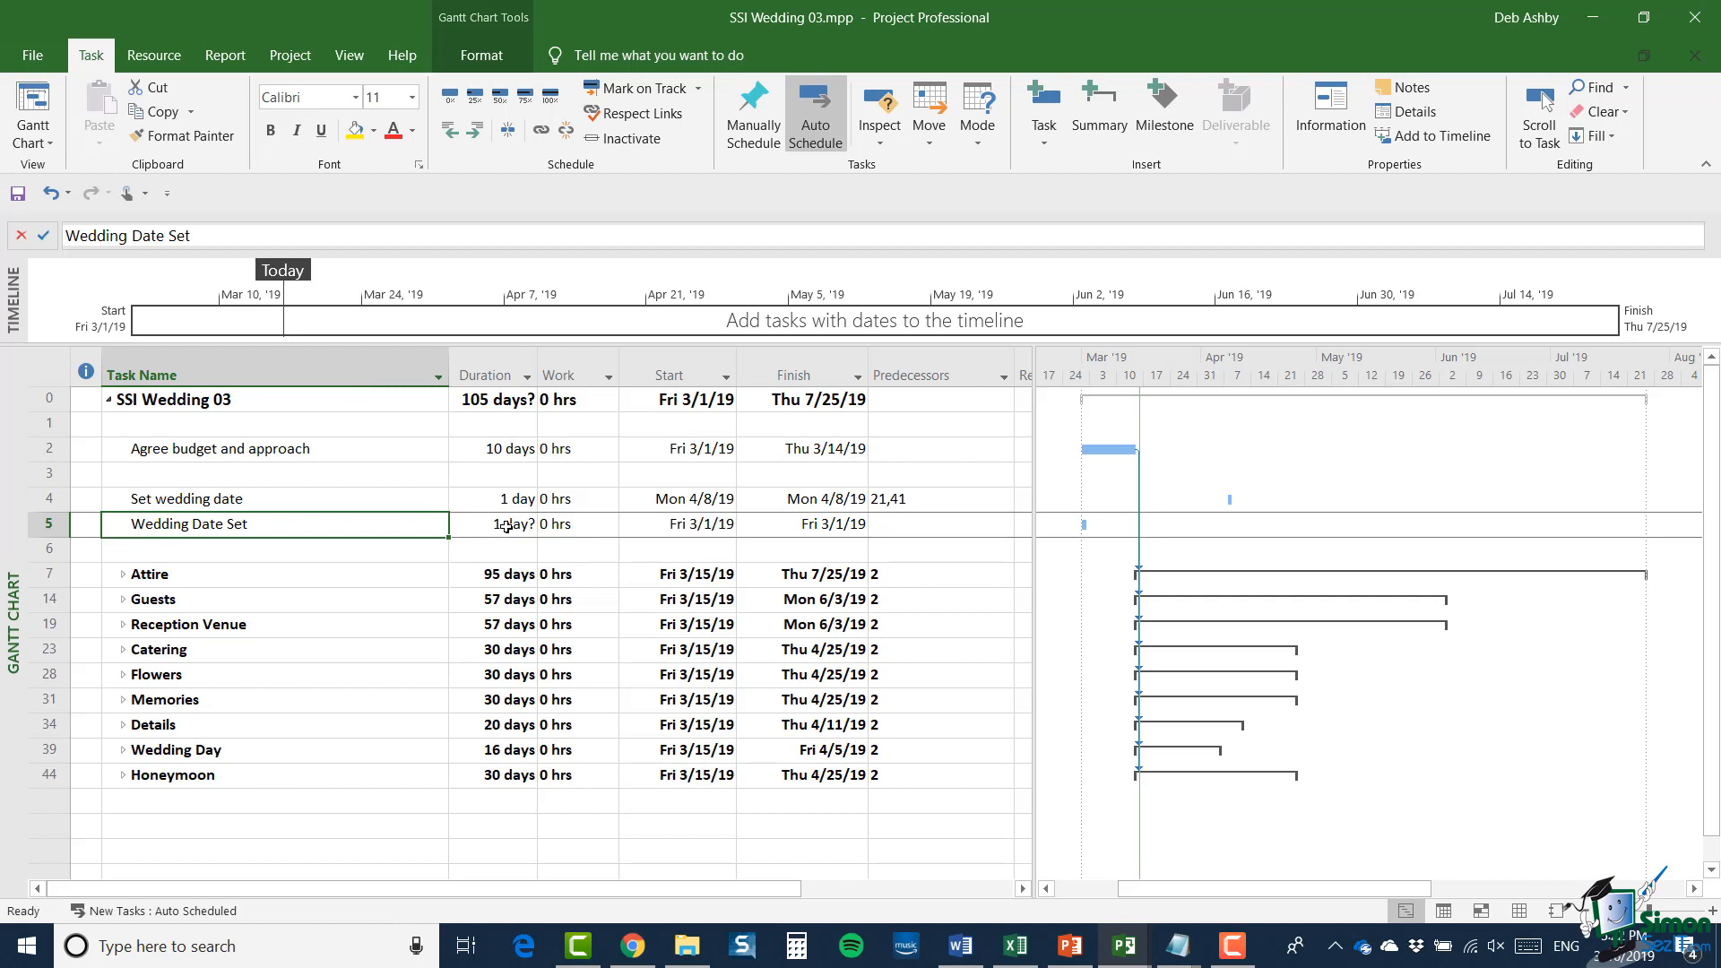
# Step: Set the duration of the "Wedding Date Set" task to 0 days, making it a milestone
pyautogui.click(507, 526)
pyautogui.click(528, 533)
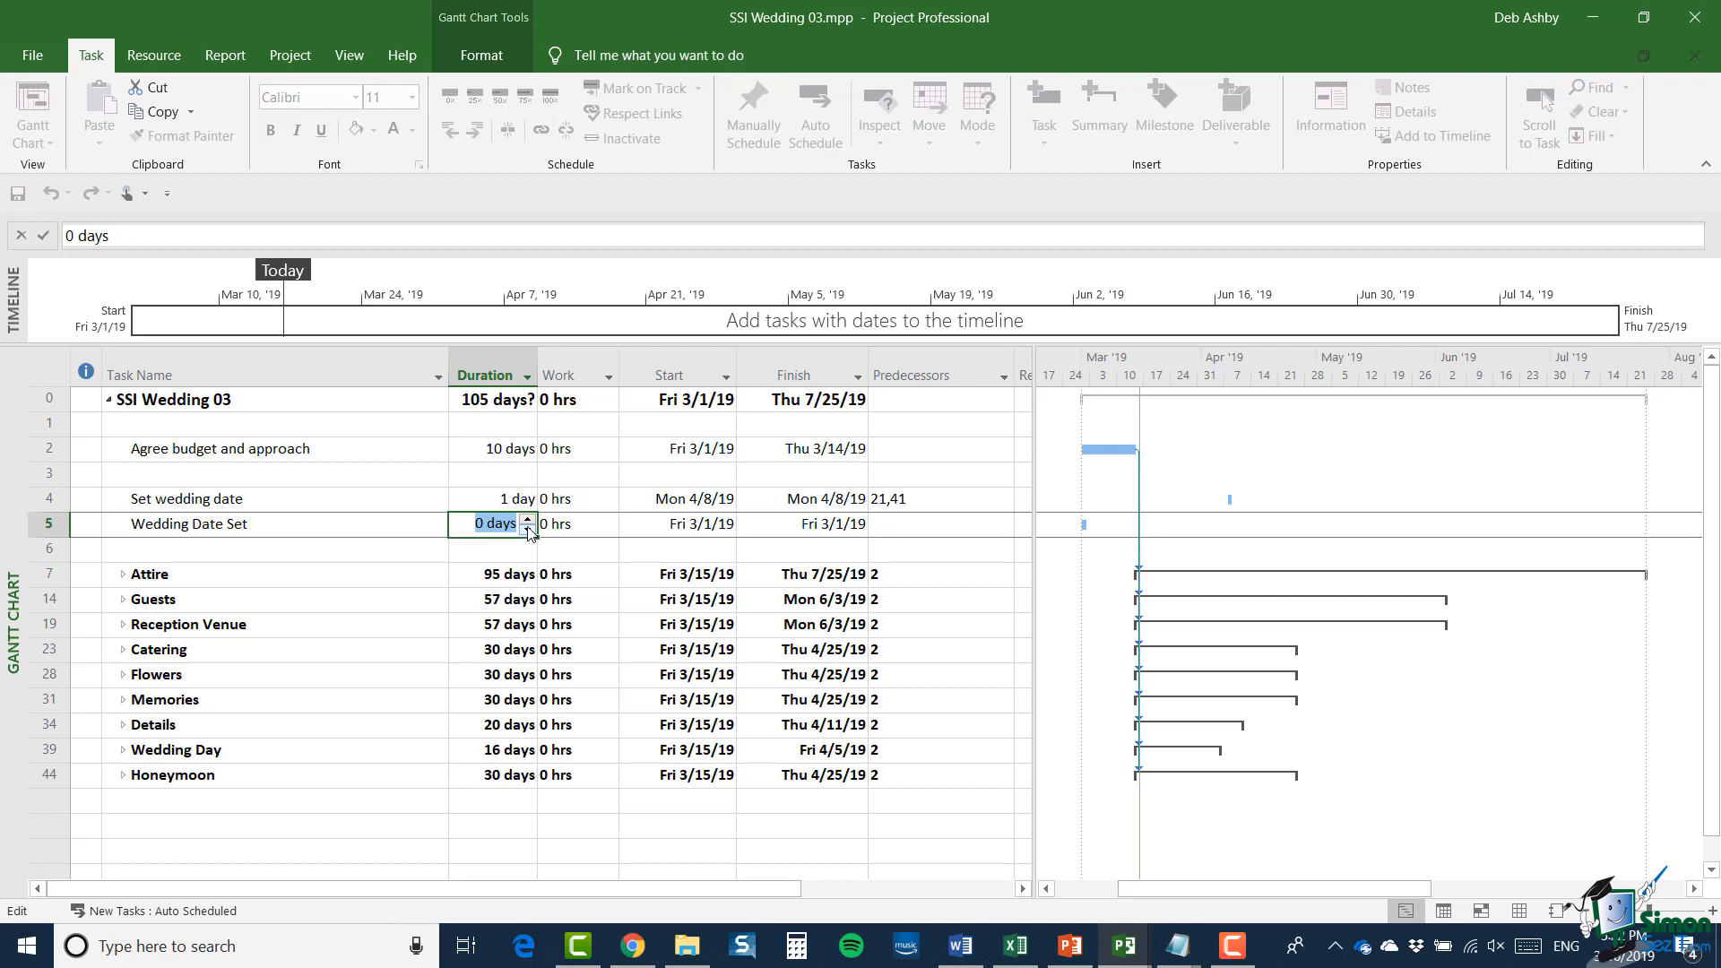
pyautogui.press('Return')
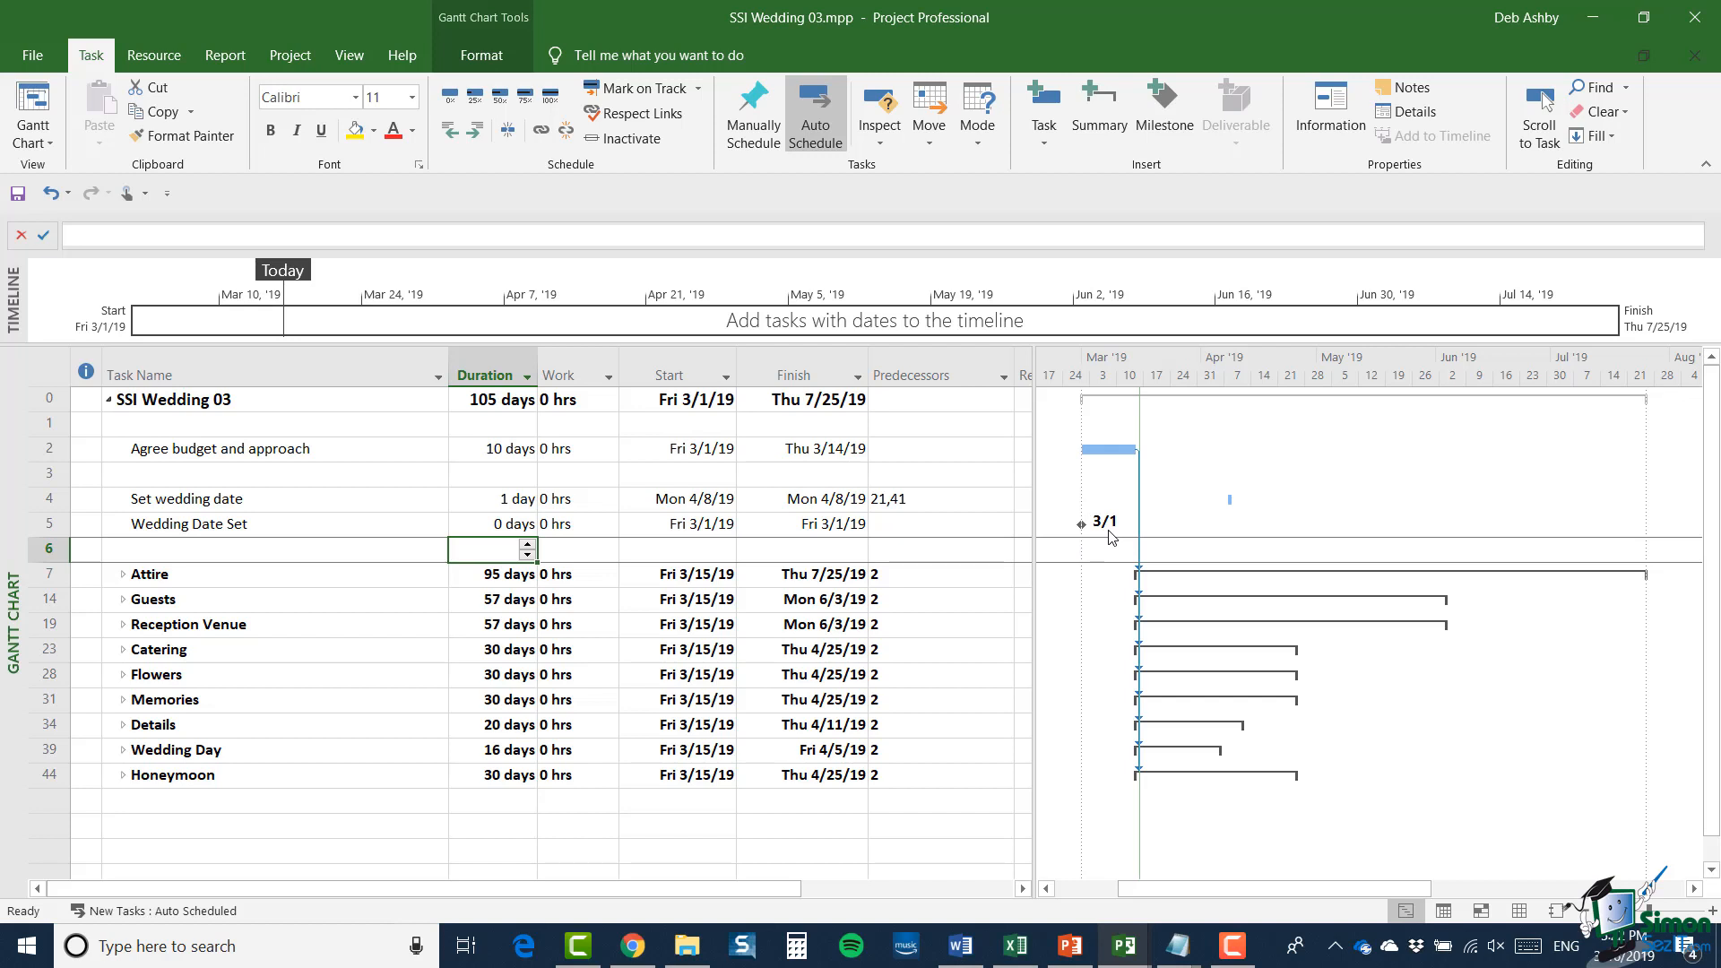
# Step: Link "Set wedding date" to "Wedding Date Set" as its predecessor
pyautogui.click(55, 500)
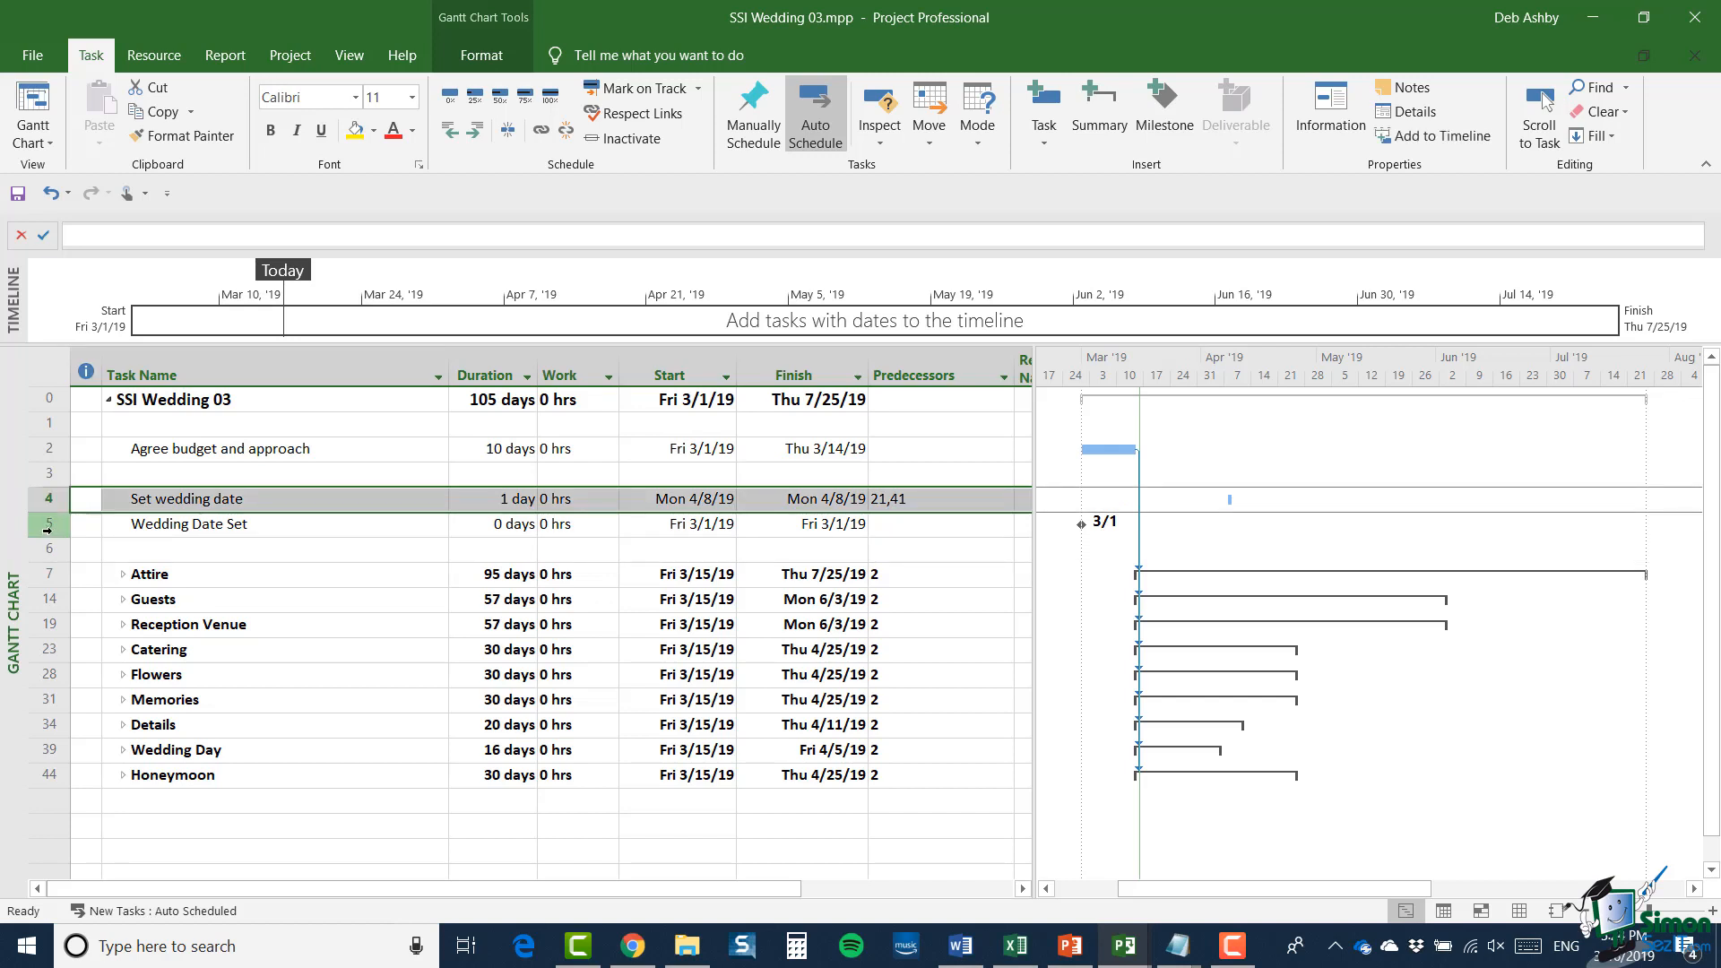
pyautogui.keyDown('ctrl'); pyautogui.click(46, 524); pyautogui.keyUp('ctrl')
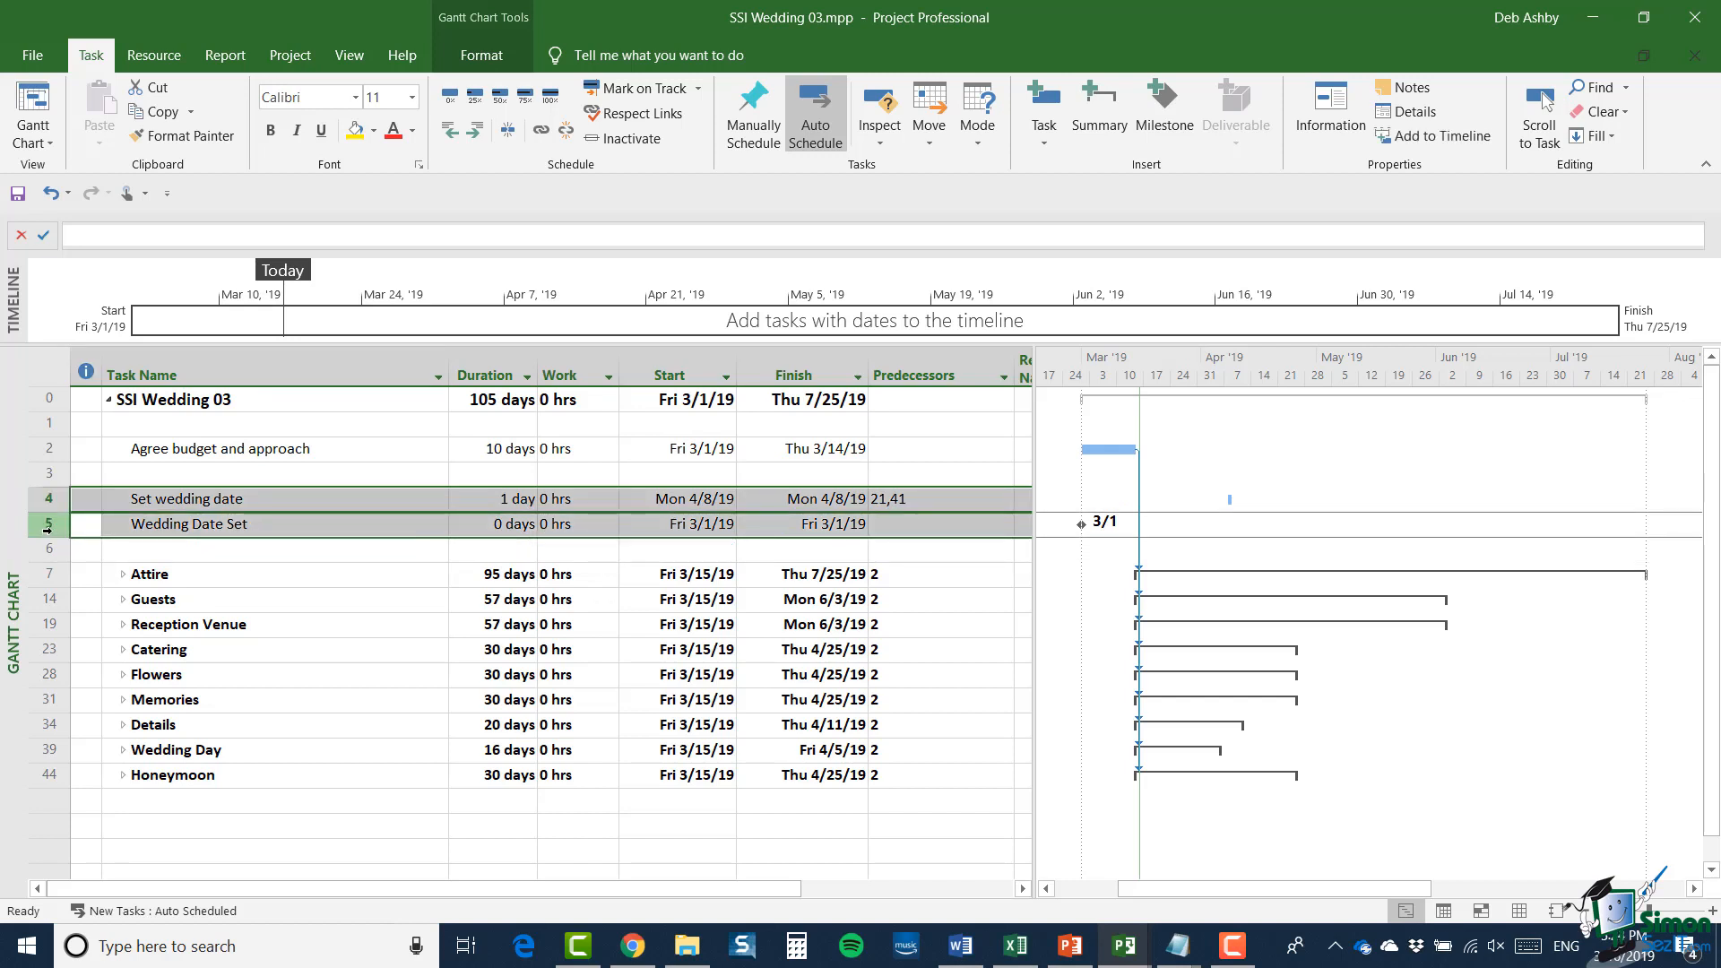
pyautogui.click(541, 133)
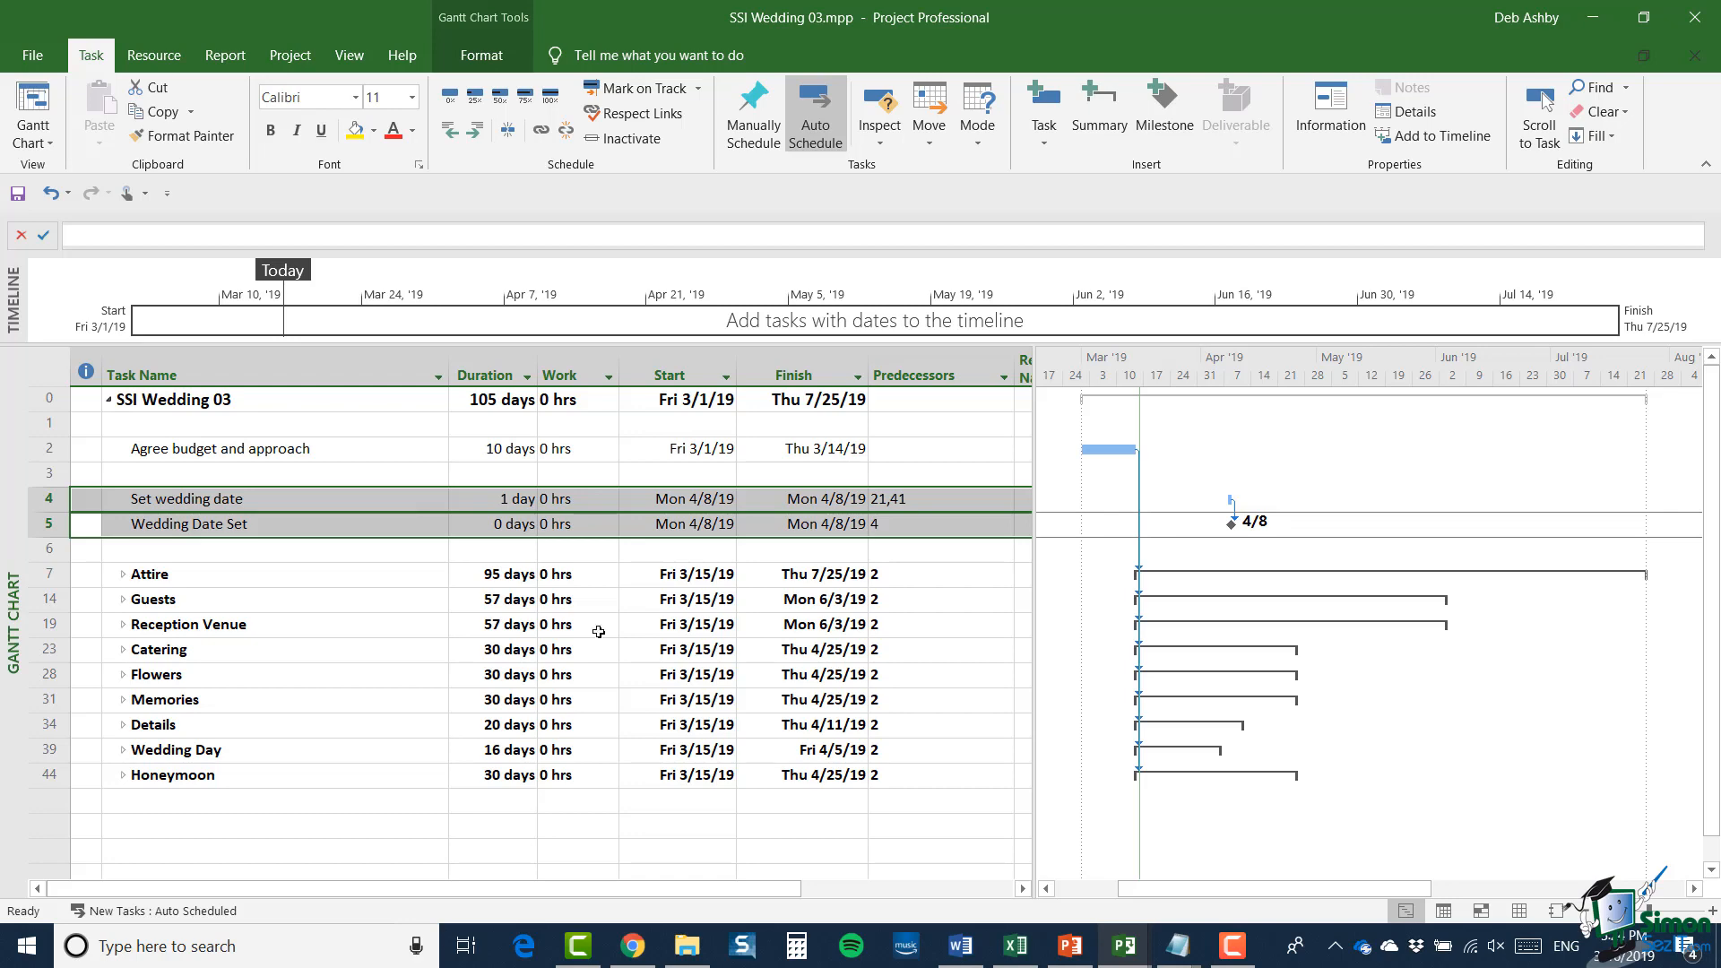
# Step: Expand Reception Venue and insert a milestone named "Reception venue booked" between "Book reception venue" and "Plan and finalize seating arrangements"
pyautogui.click(123, 625)
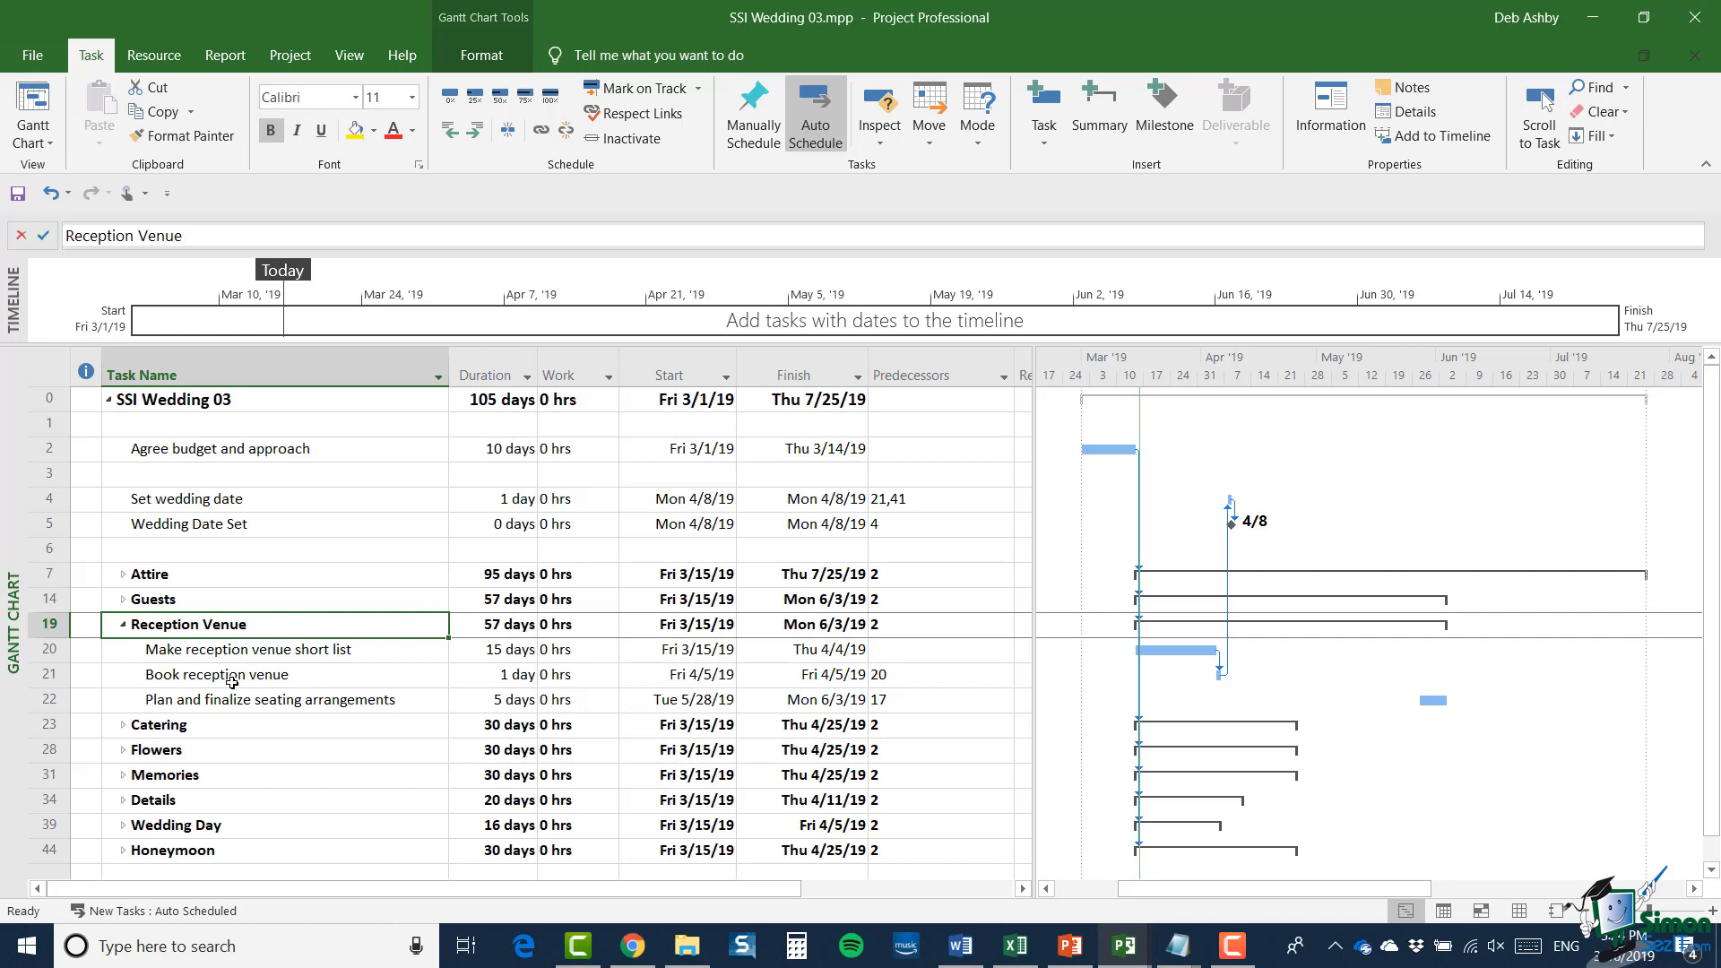
pyautogui.click(43, 677)
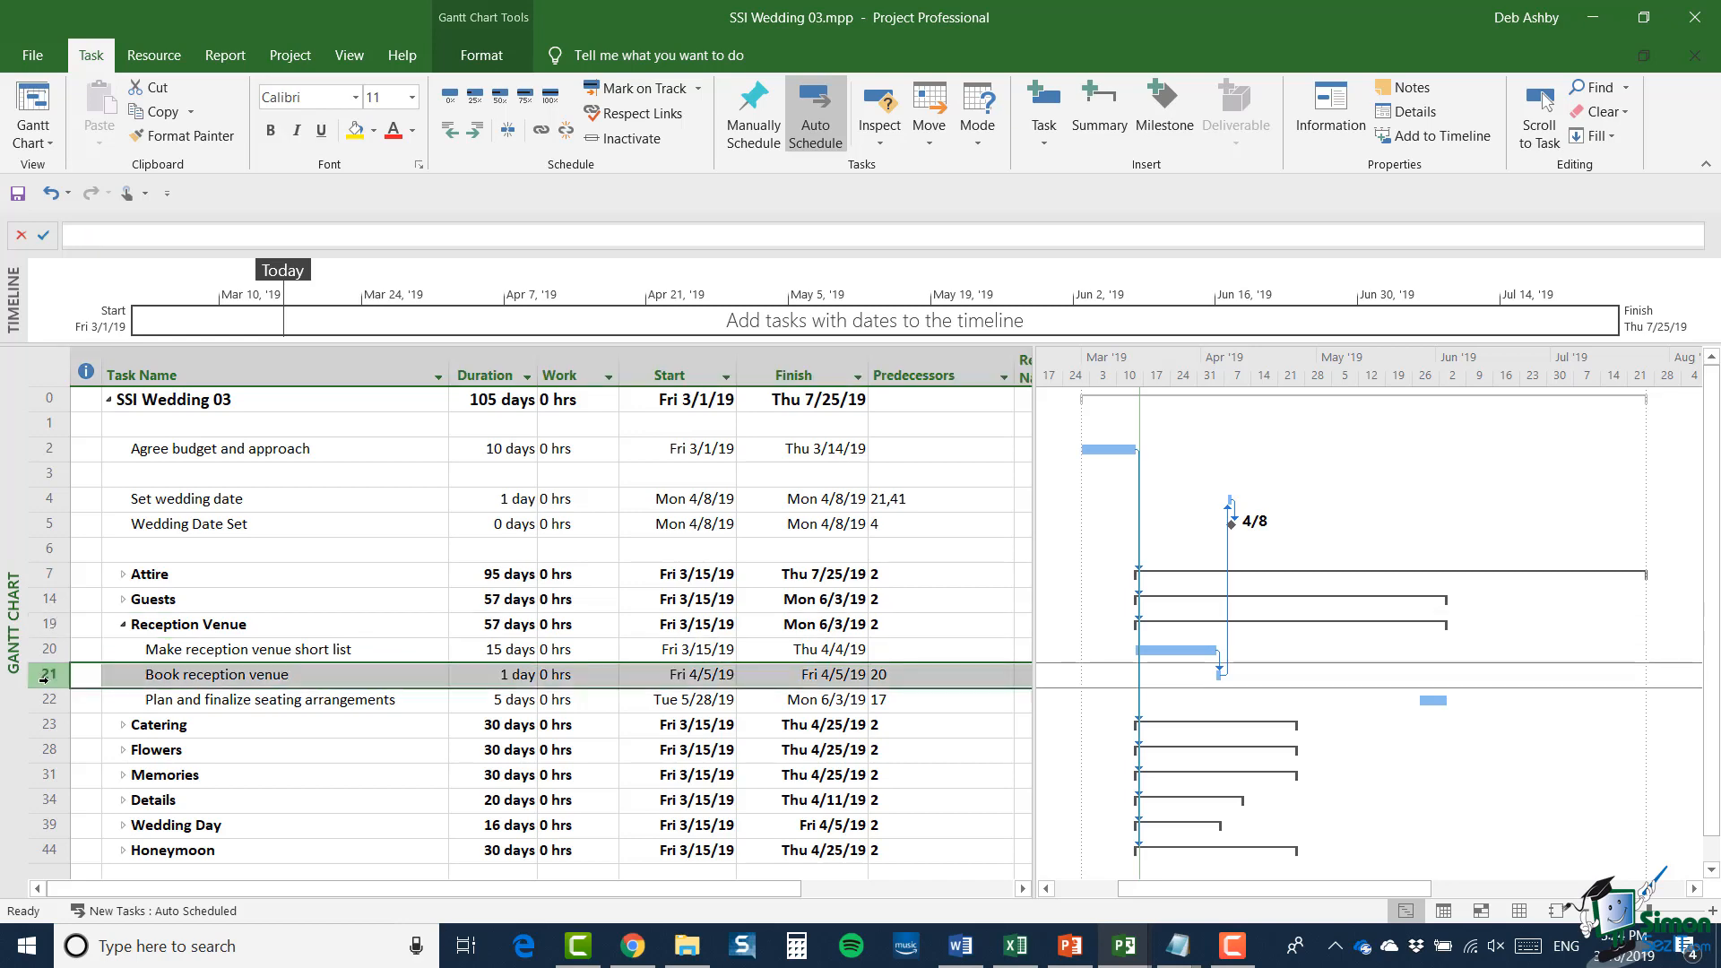
pyautogui.scroll(-1, 331, 620)
pyautogui.scroll(-1, 331, 620)
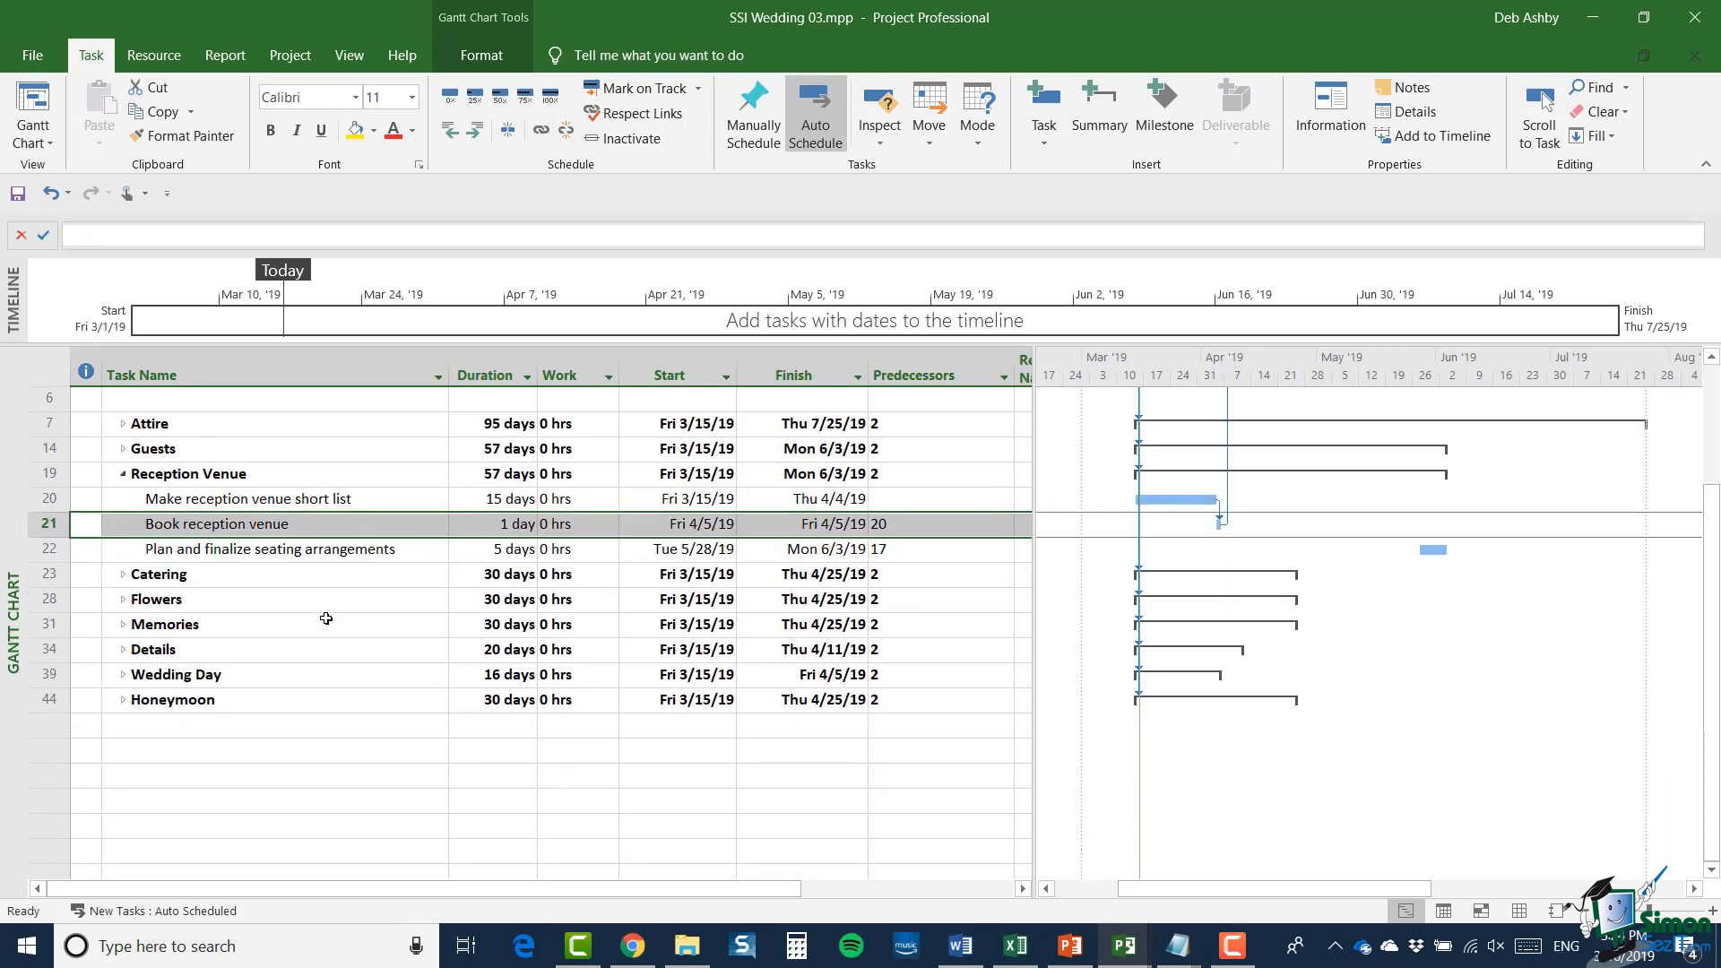
pyautogui.click(45, 548)
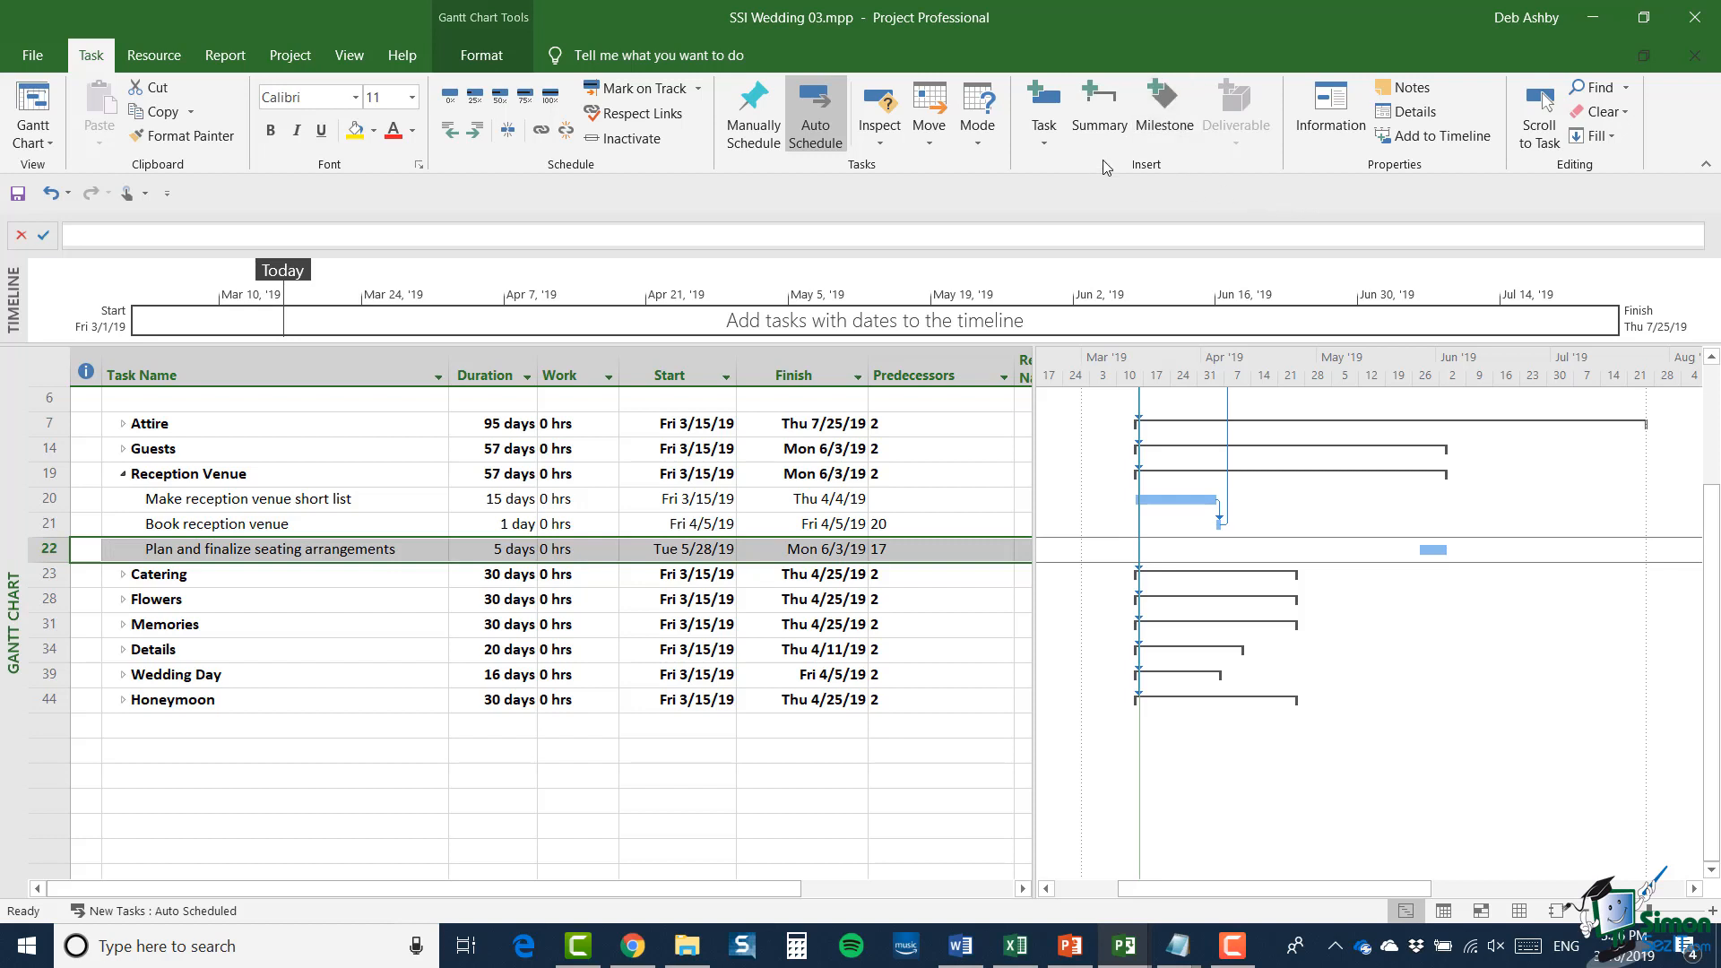
pyautogui.click(1163, 114)
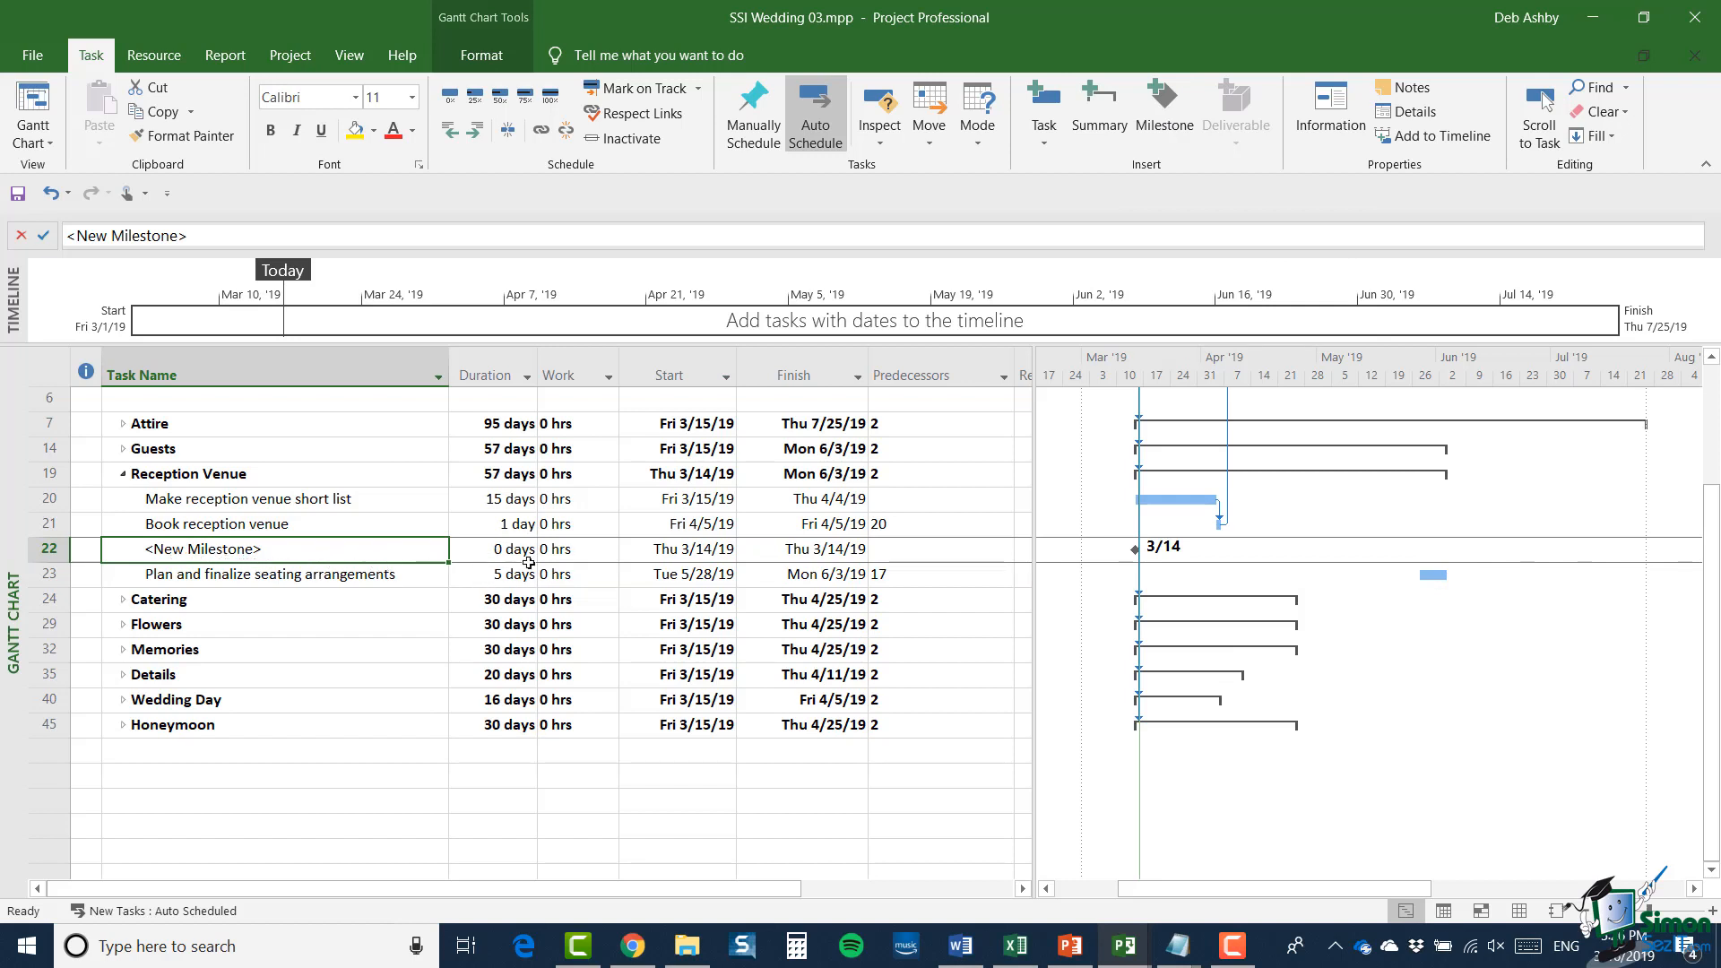
pyautogui.press('F2')
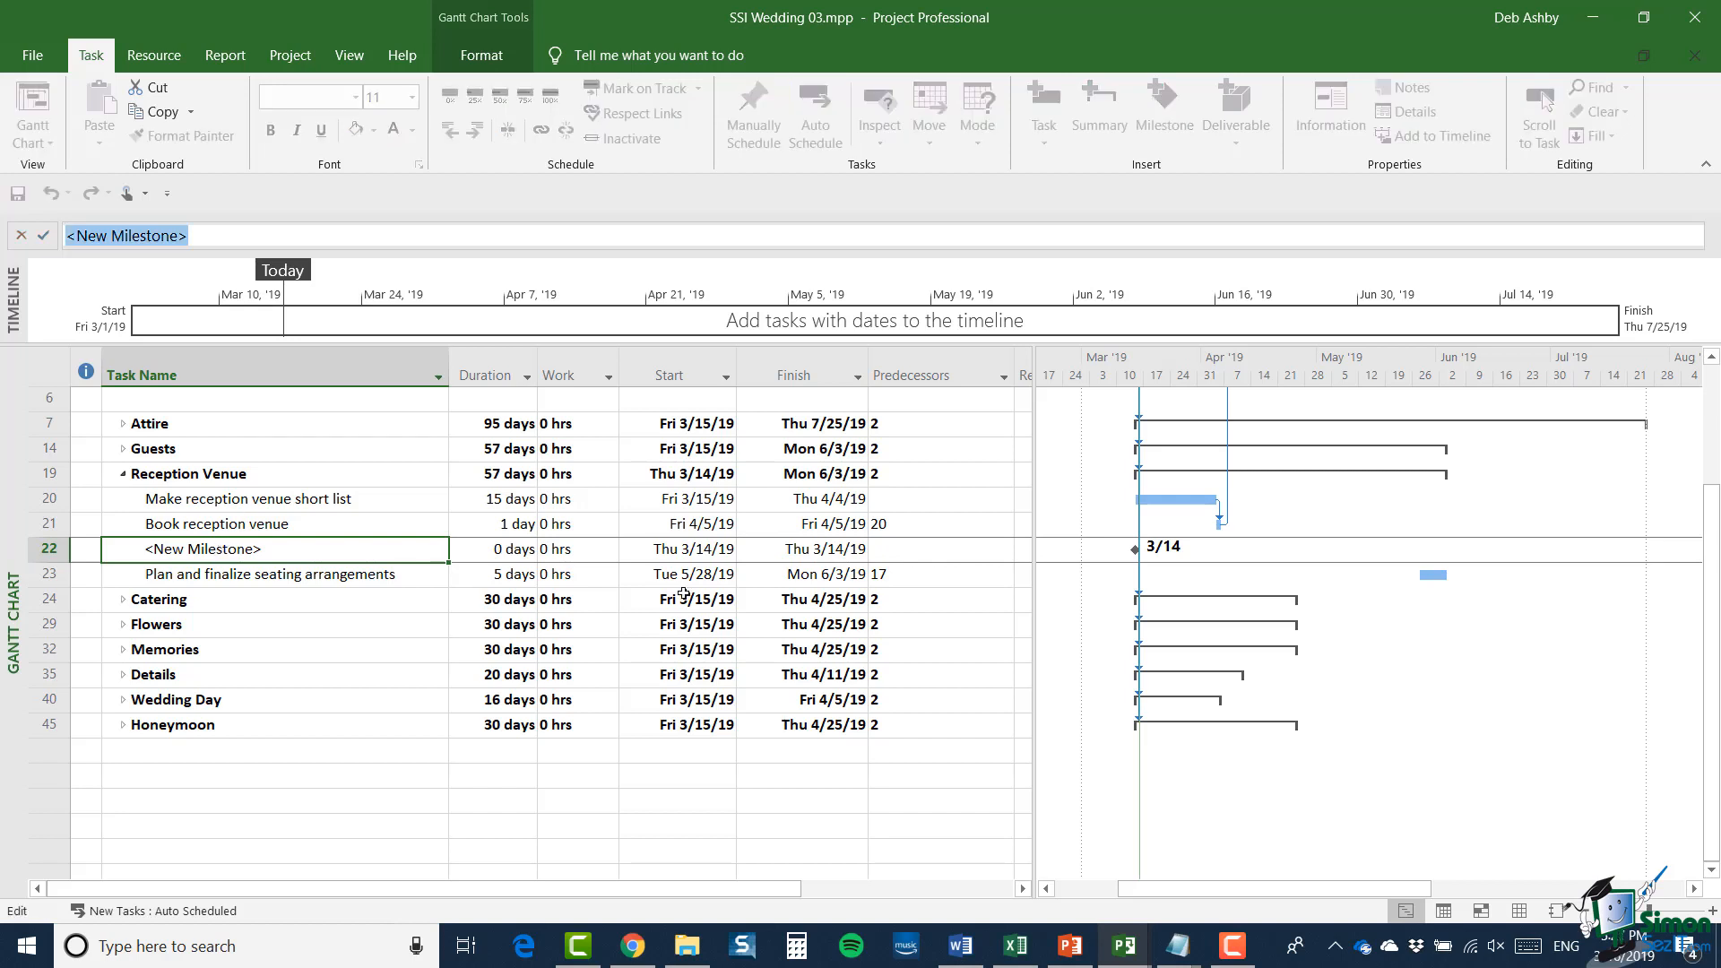
pyautogui.write('Rec')
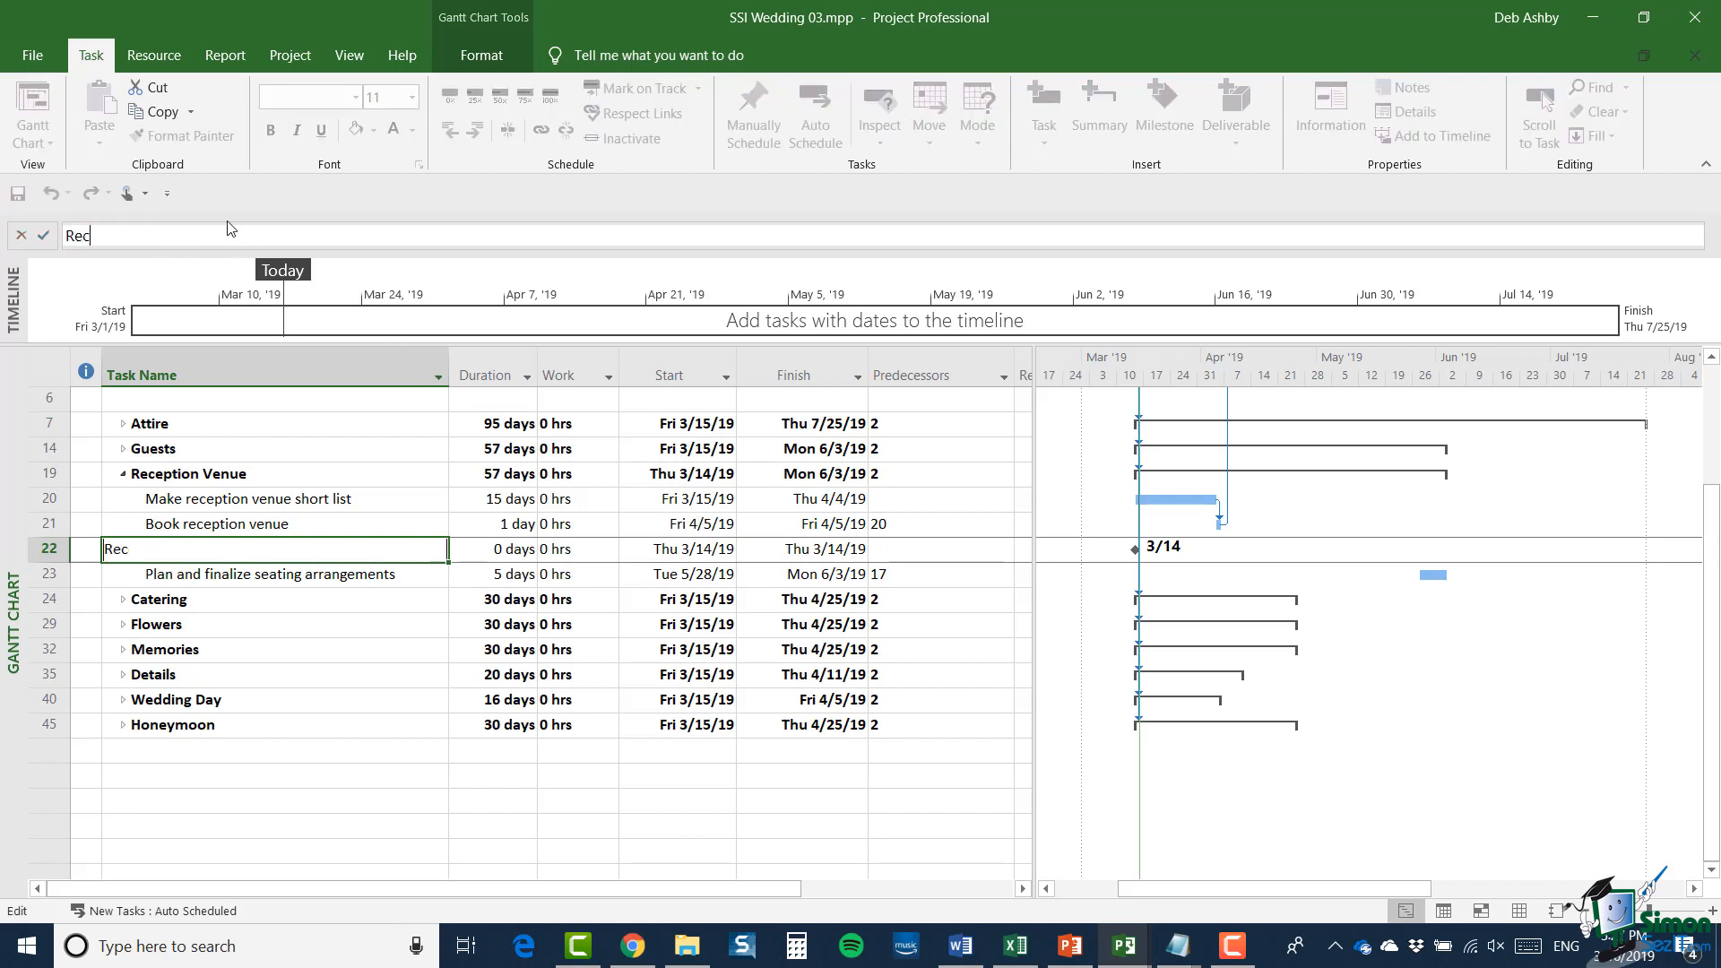
pyautogui.write('eption venue booked')
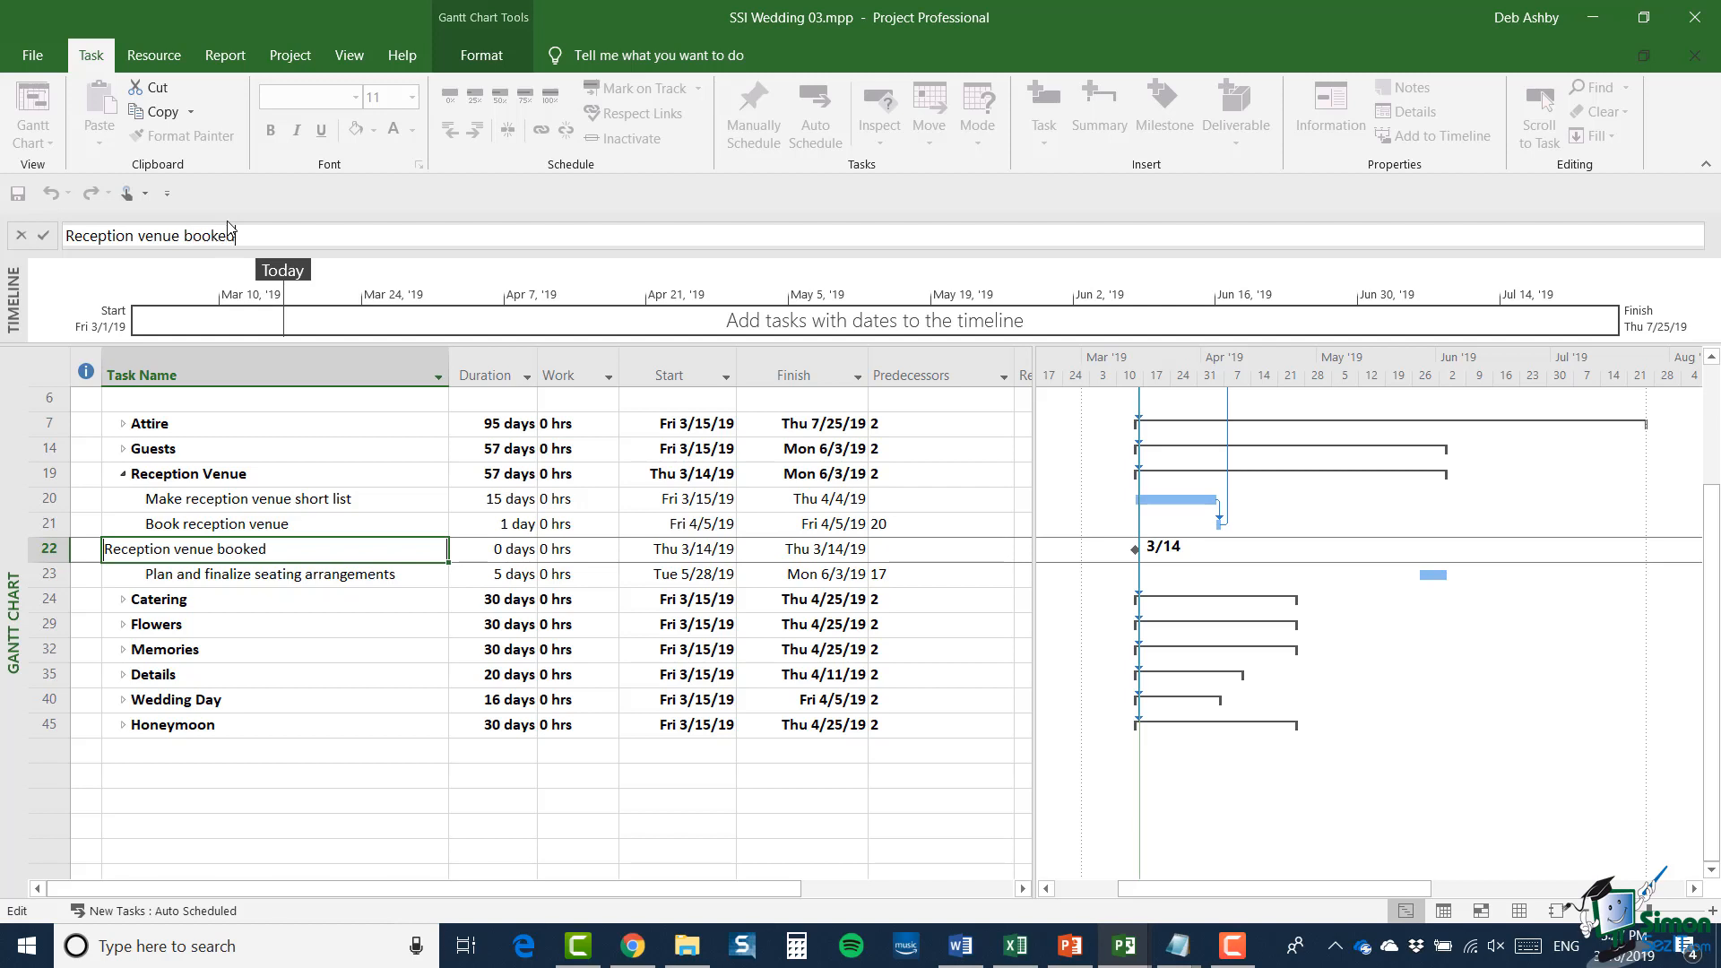
pyautogui.press('Return')
# Step: Link the "Reception venue booked" milestone with "Book reception venue", using the milestone as the predecessor
pyautogui.click(49, 549)
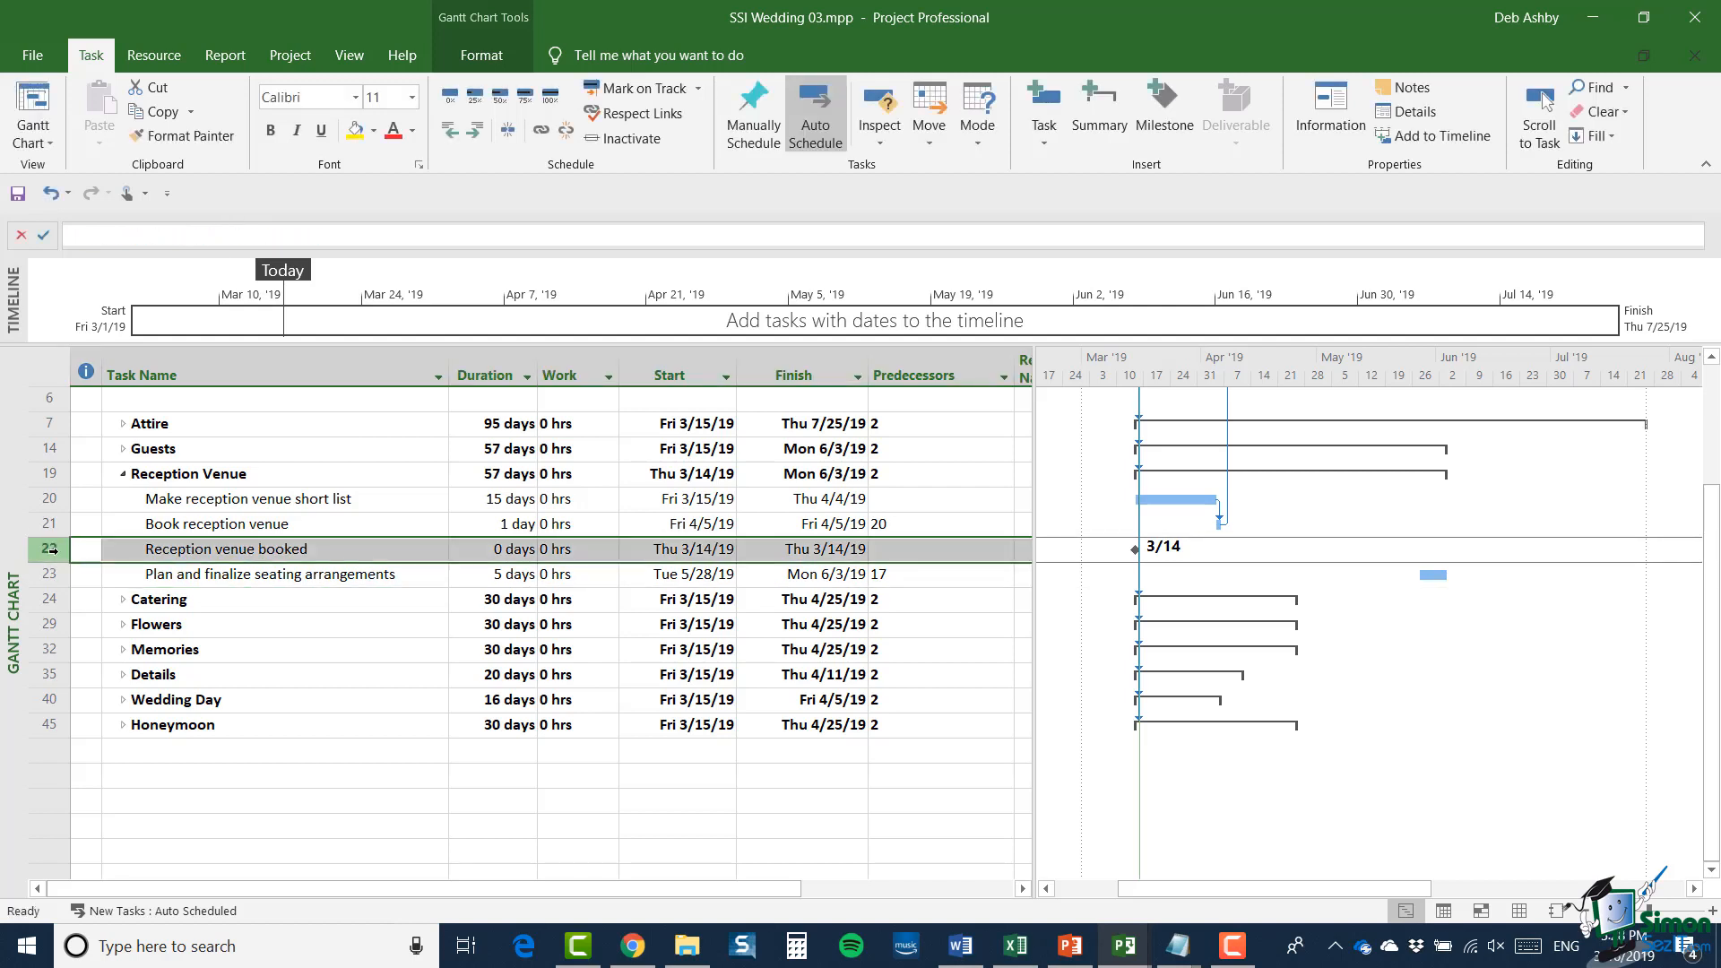
pyautogui.keyDown('shift'); pyautogui.click(49, 524); pyautogui.keyUp('shift')
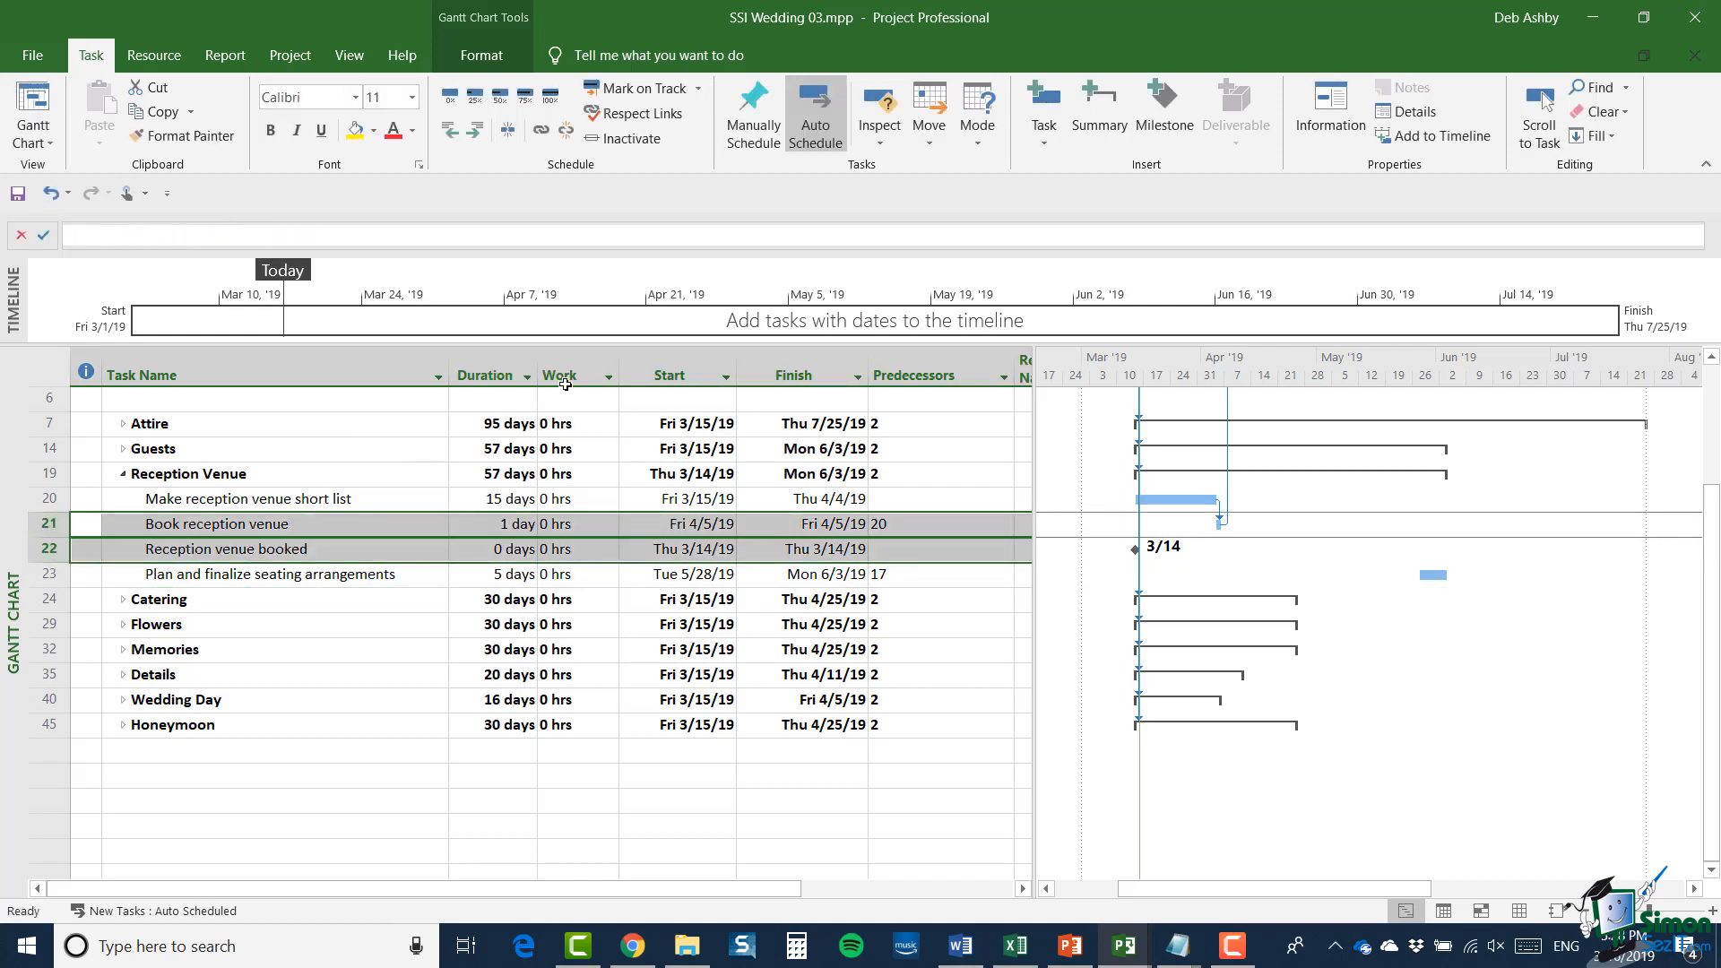
pyautogui.click(542, 132)
# Step: Expand Wedding Day and insert a milestone named "Wedding venue booked" between "Book wedding venue" and "Rehearsal"
pyautogui.click(124, 700)
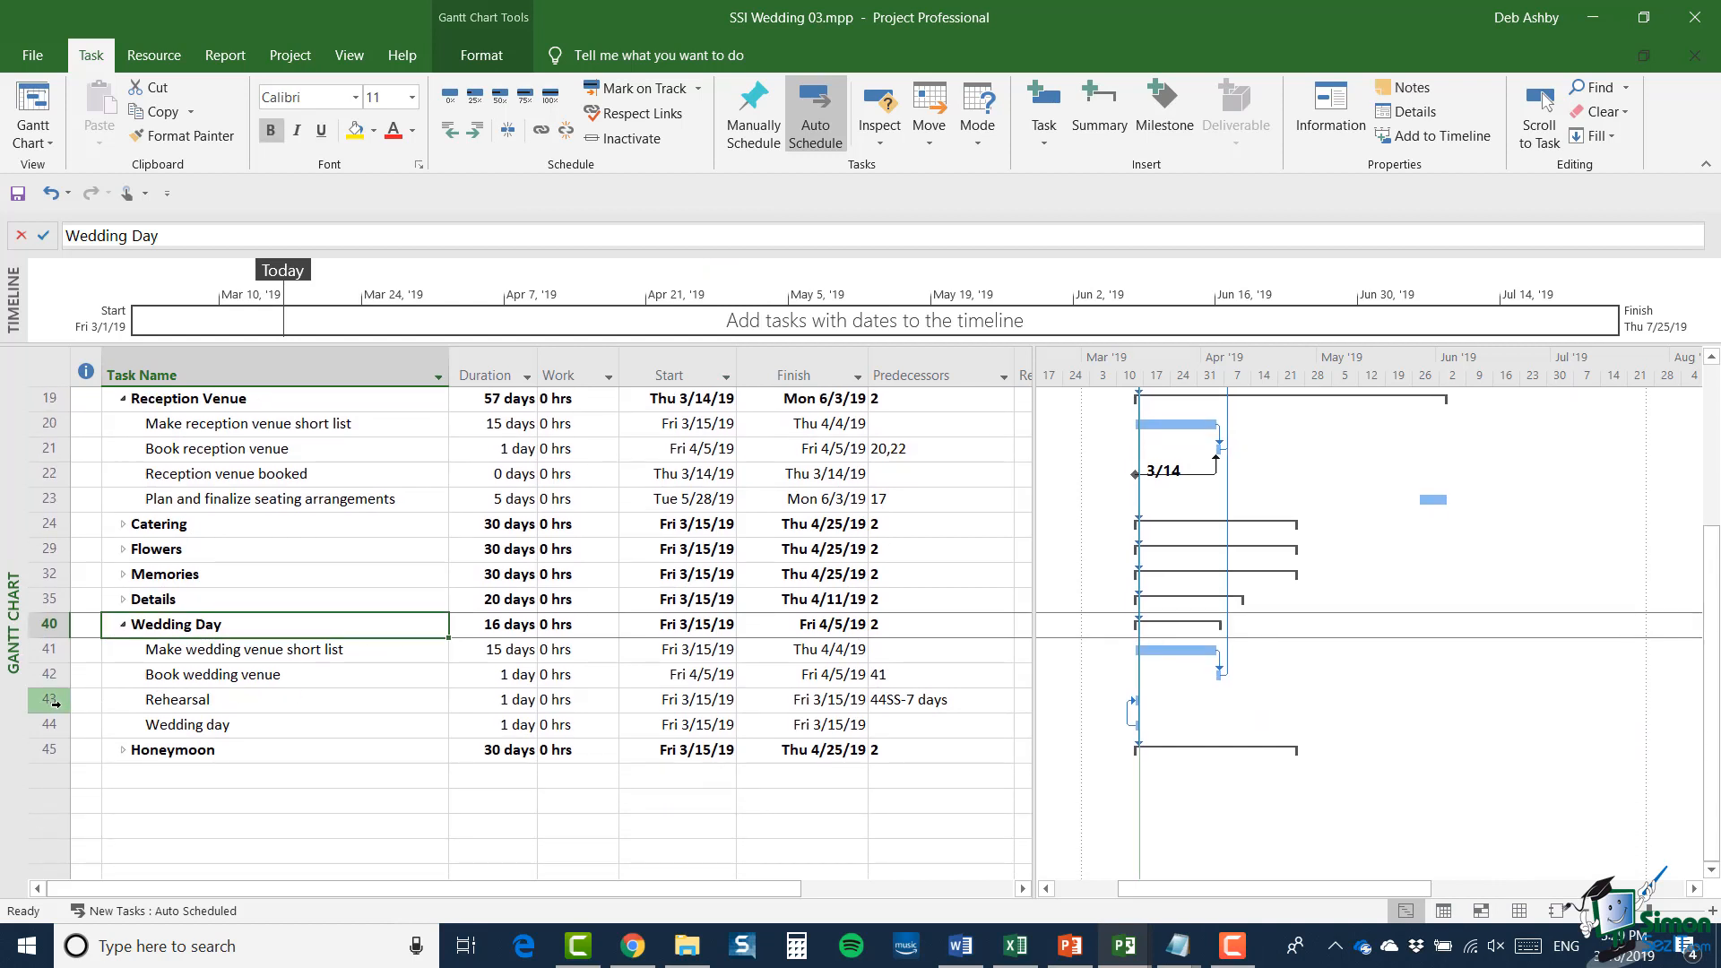
pyautogui.click(50, 701)
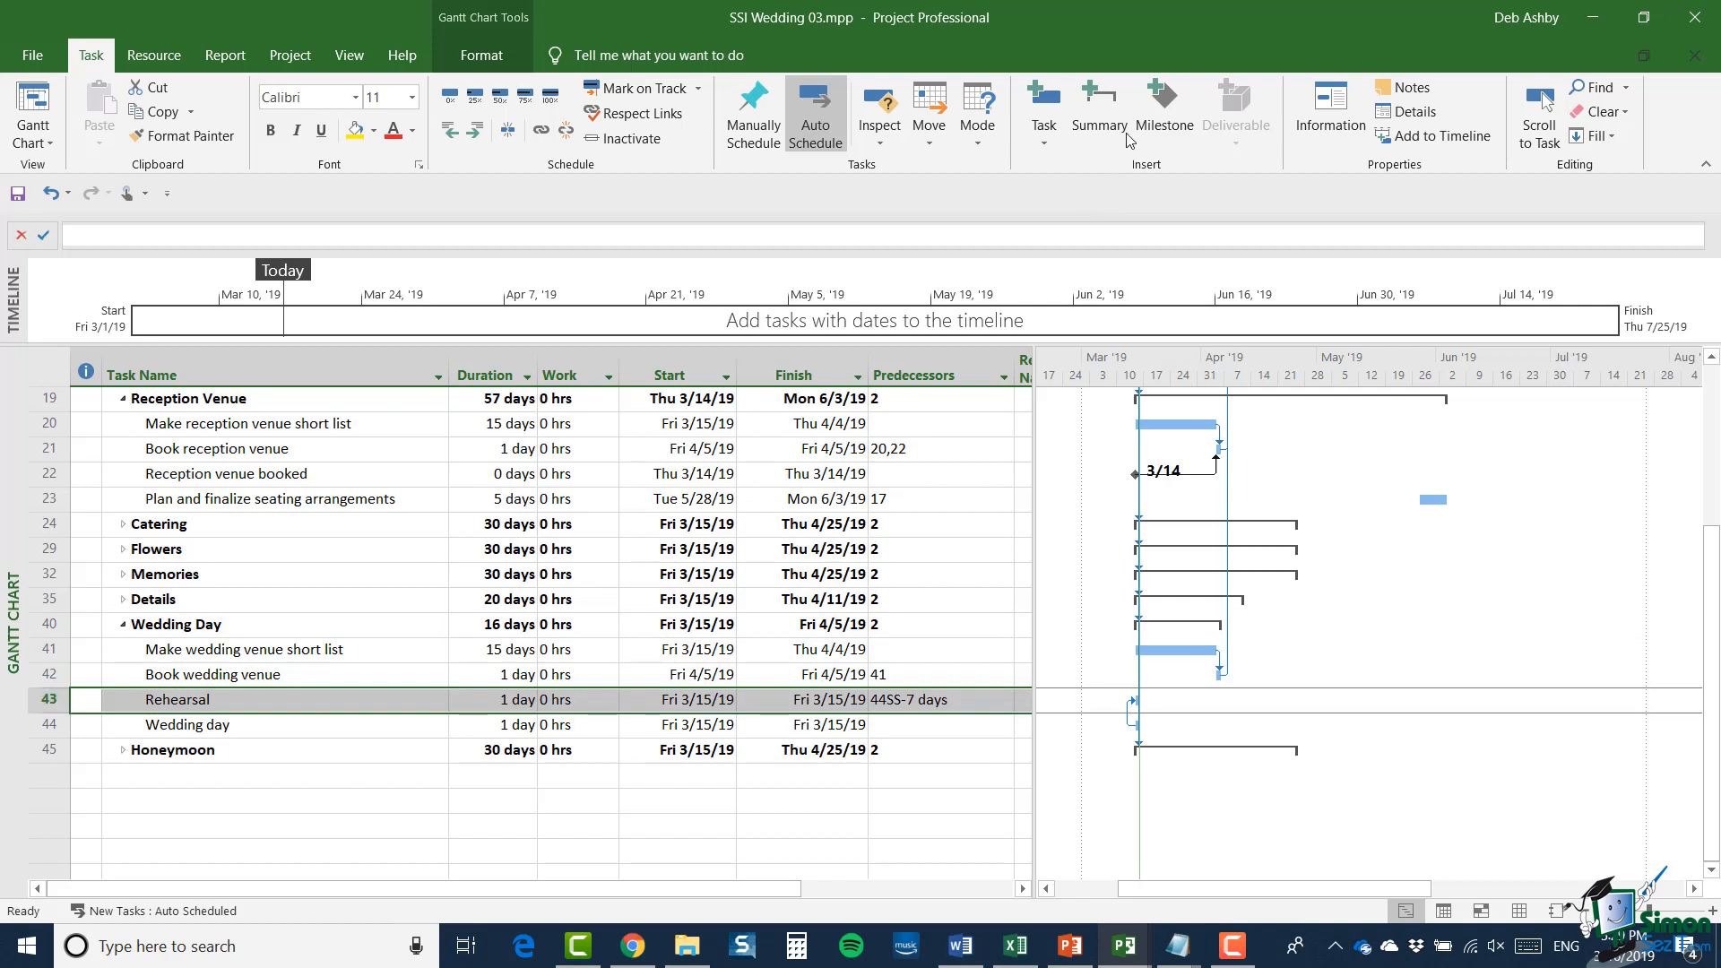
pyautogui.click(1165, 109)
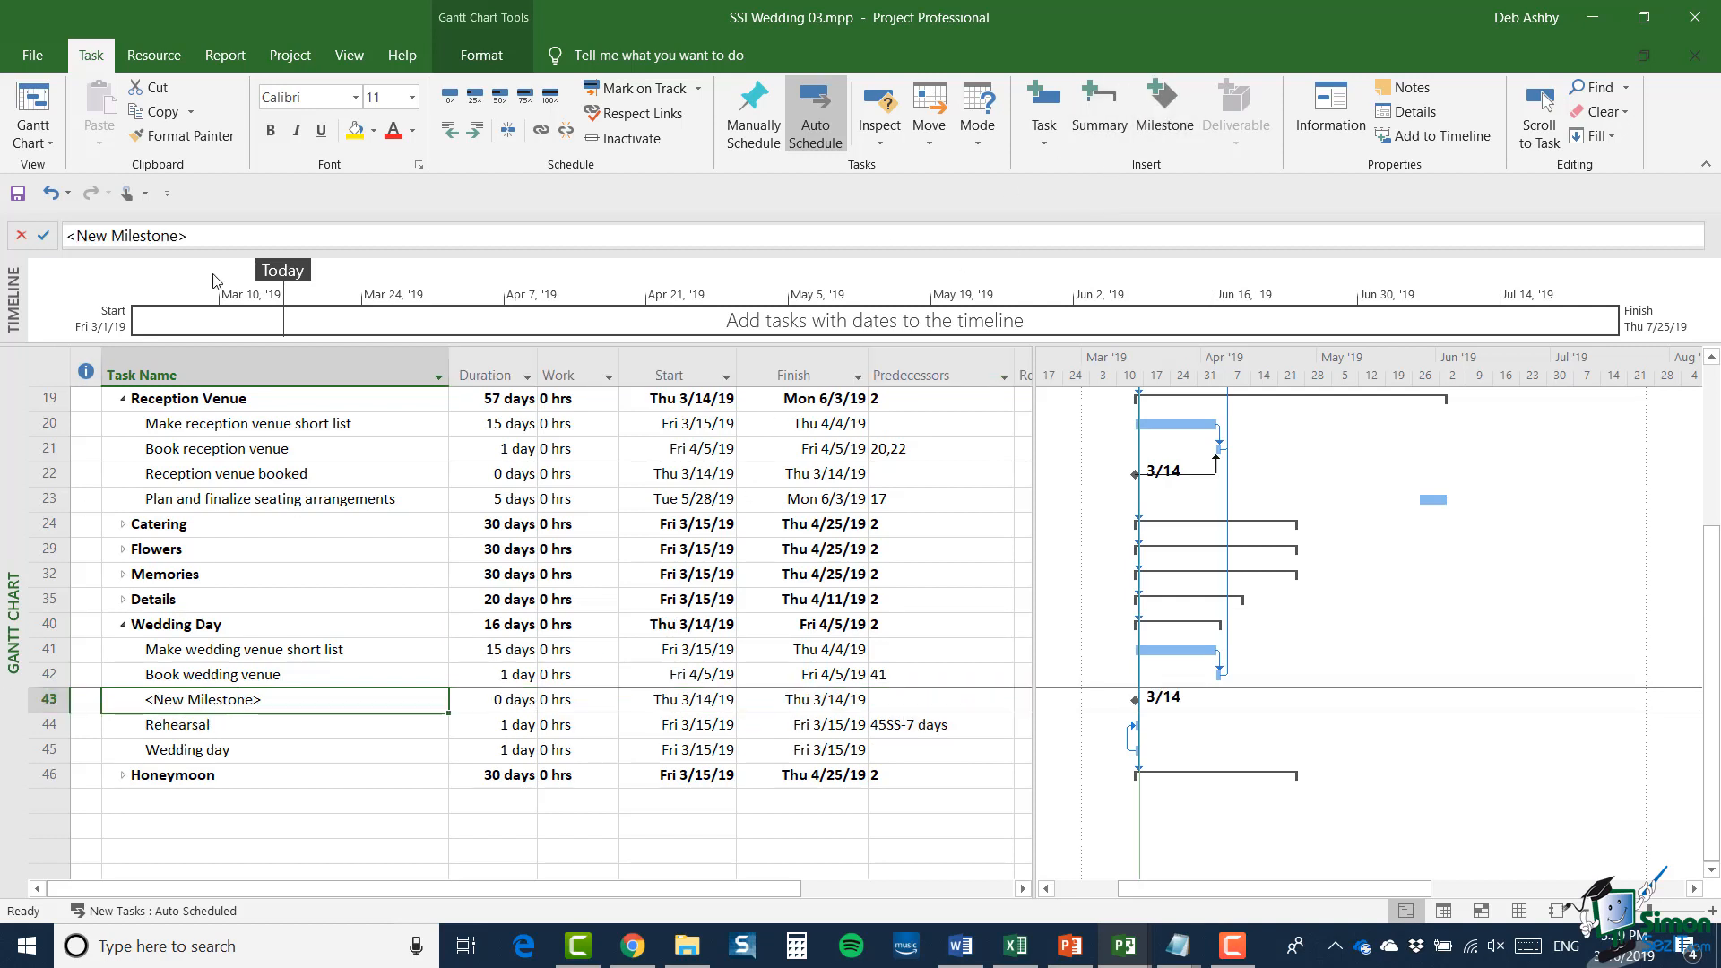
pyautogui.click(203, 236)
pyautogui.hotkey('ctrl', 'a')
pyautogui.write('Wedding venue booked')
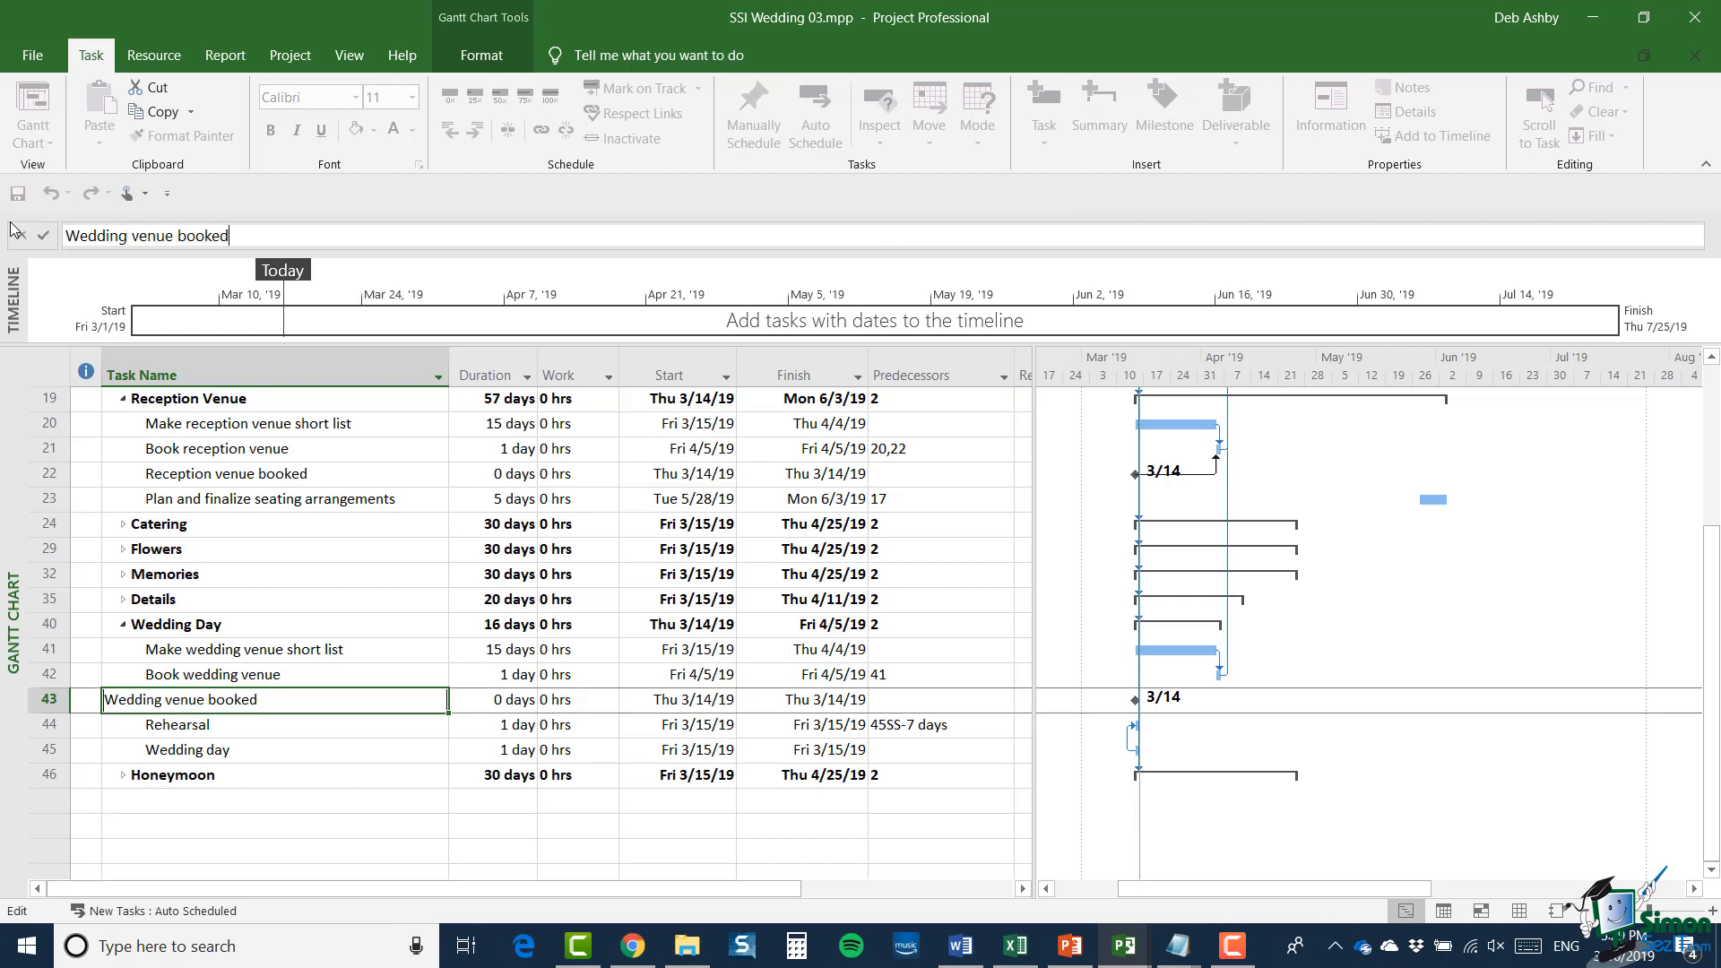
pyautogui.press('Return')
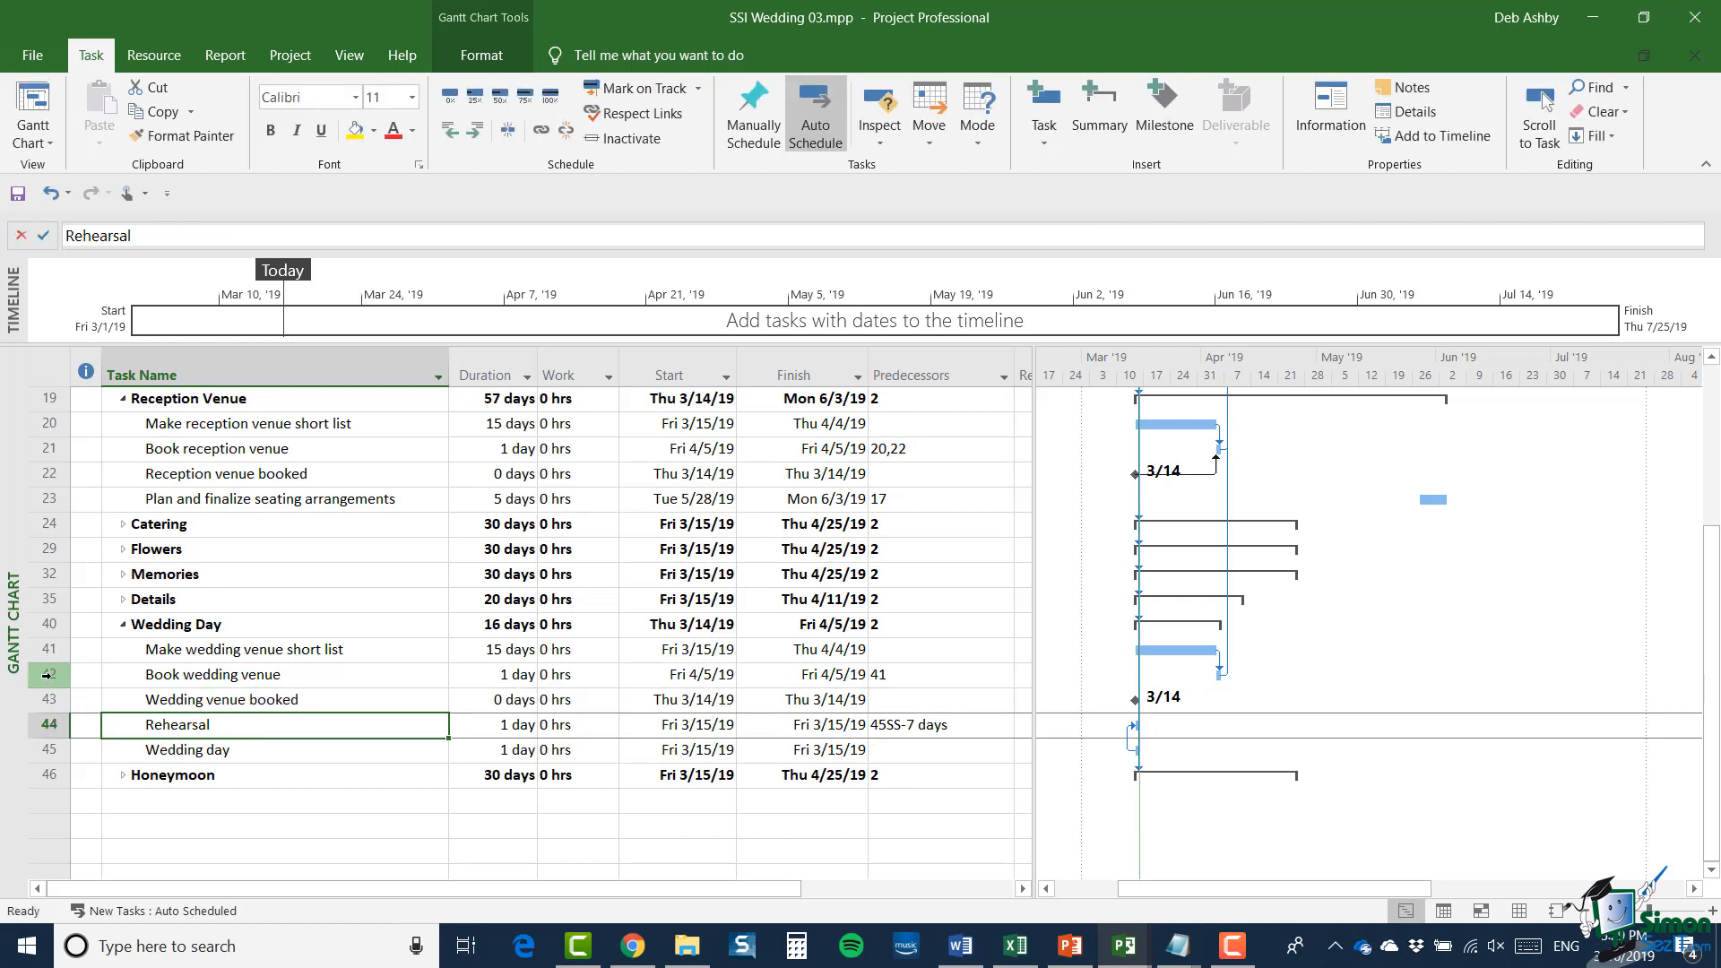
# Step: Link "Book wedding venue" to the "Wedding venue booked" milestone as its predecessor
pyautogui.moveTo(50, 674); pyautogui.dragTo(49, 699)
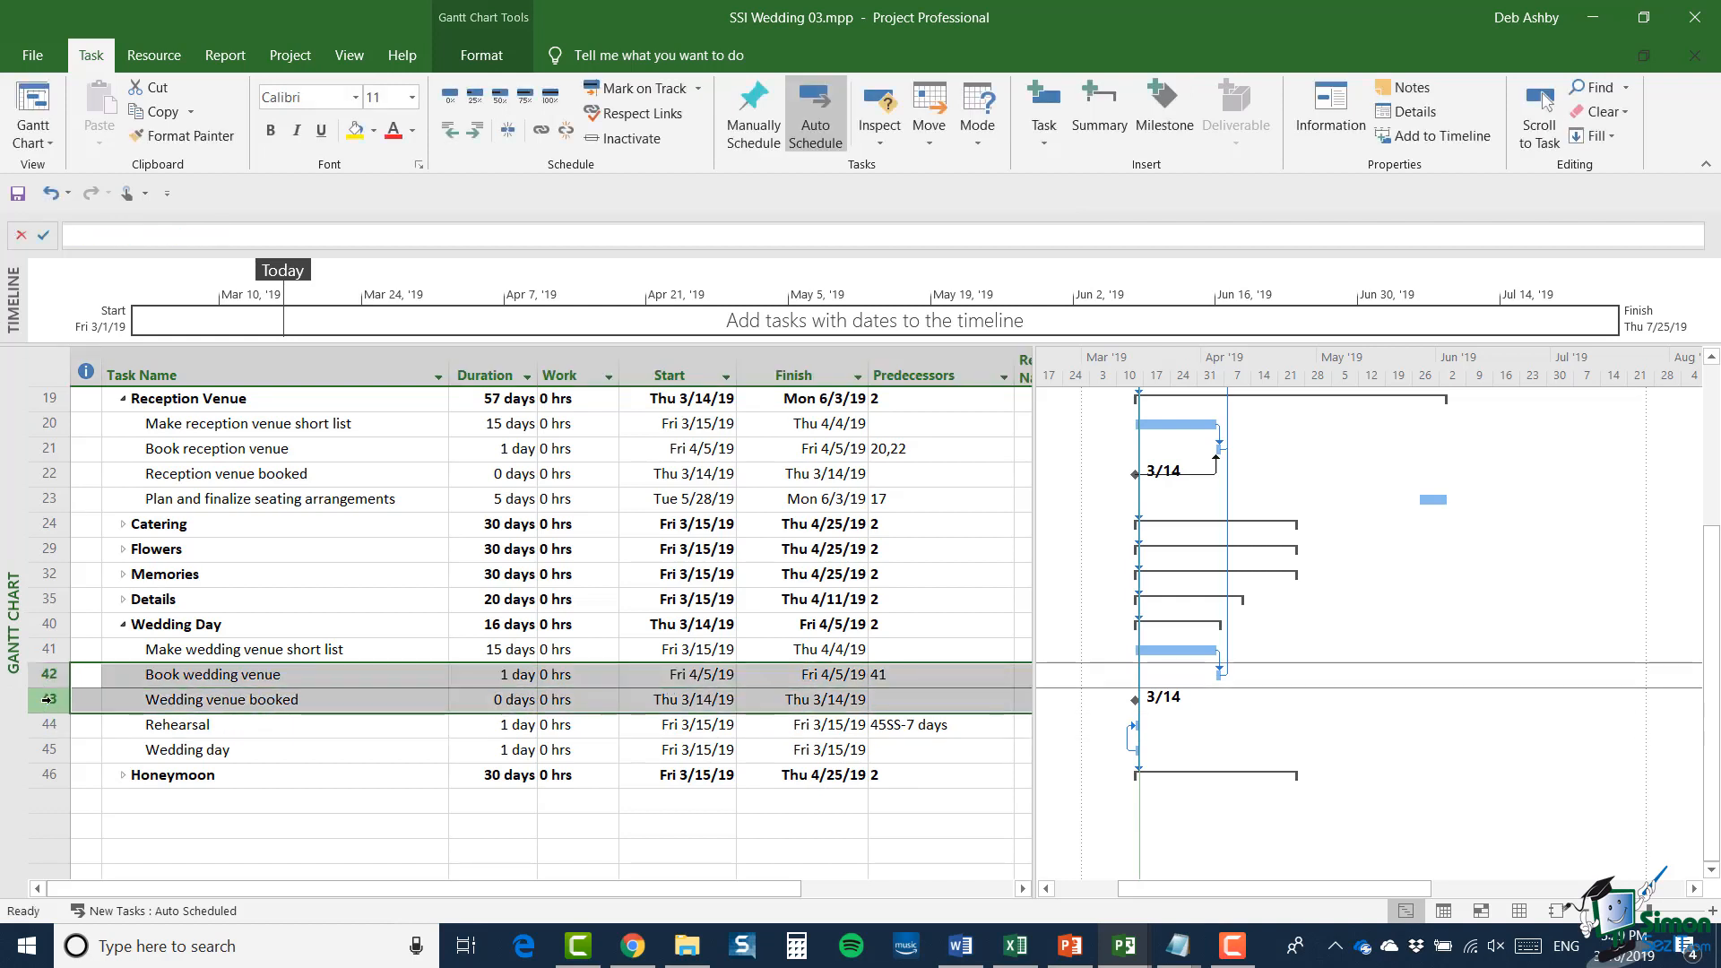
pyautogui.click(541, 129)
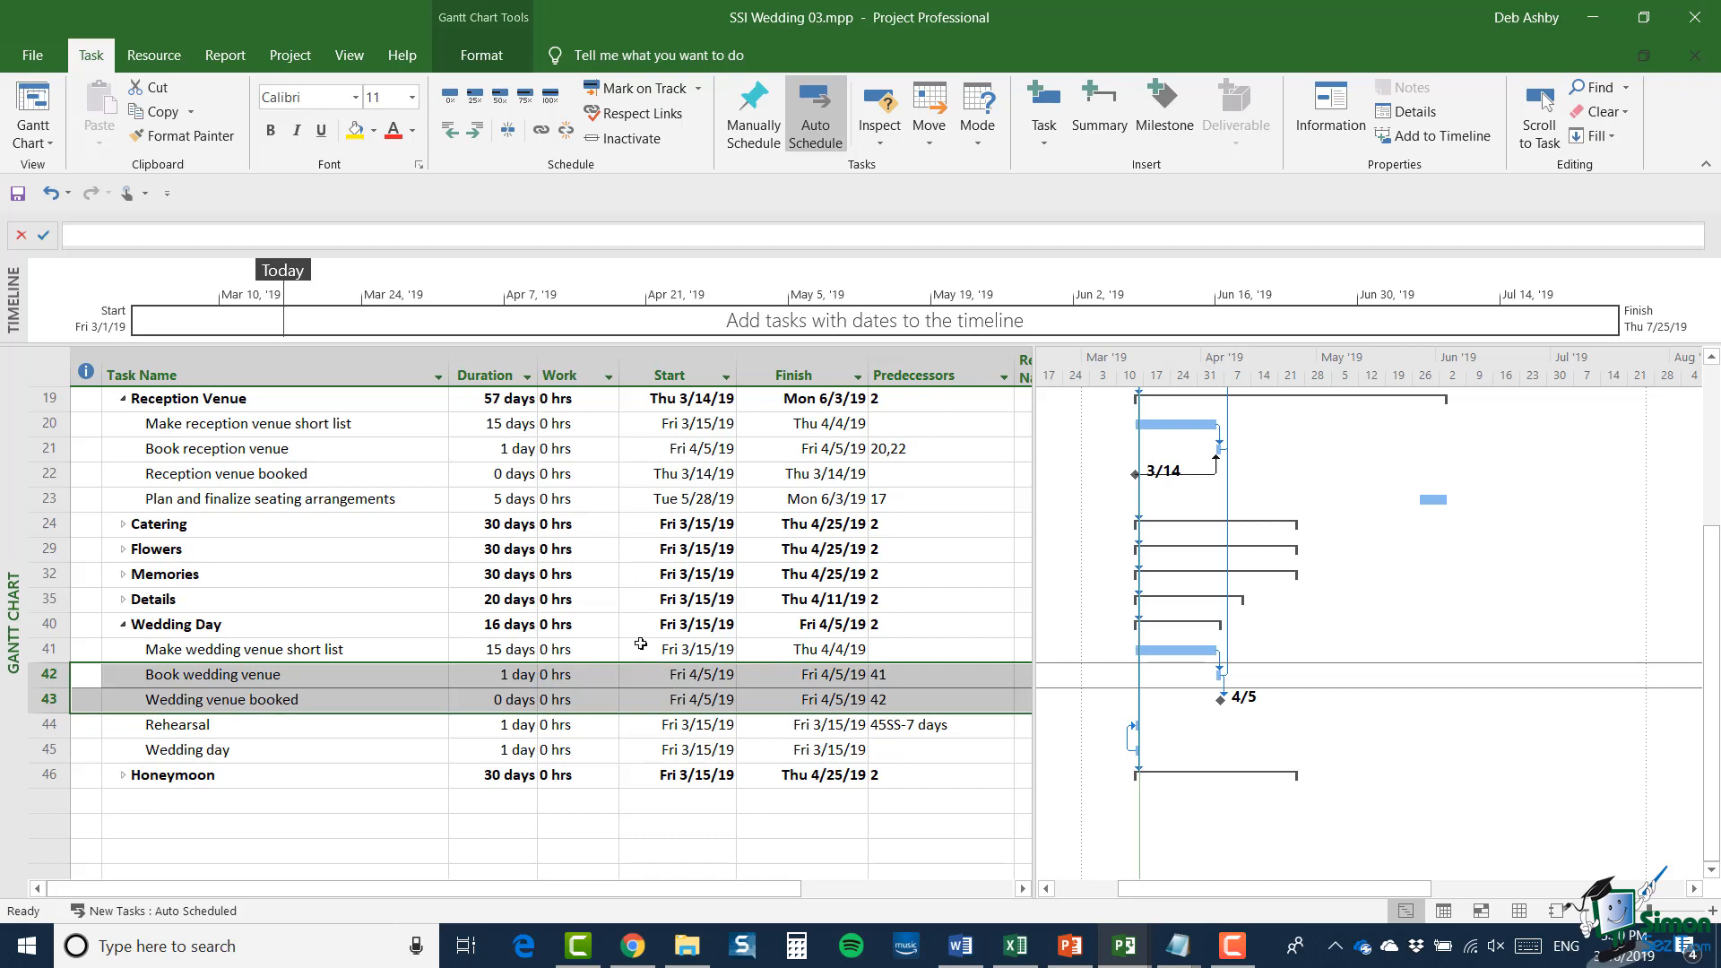
pyautogui.scroll(3, 583, 592)
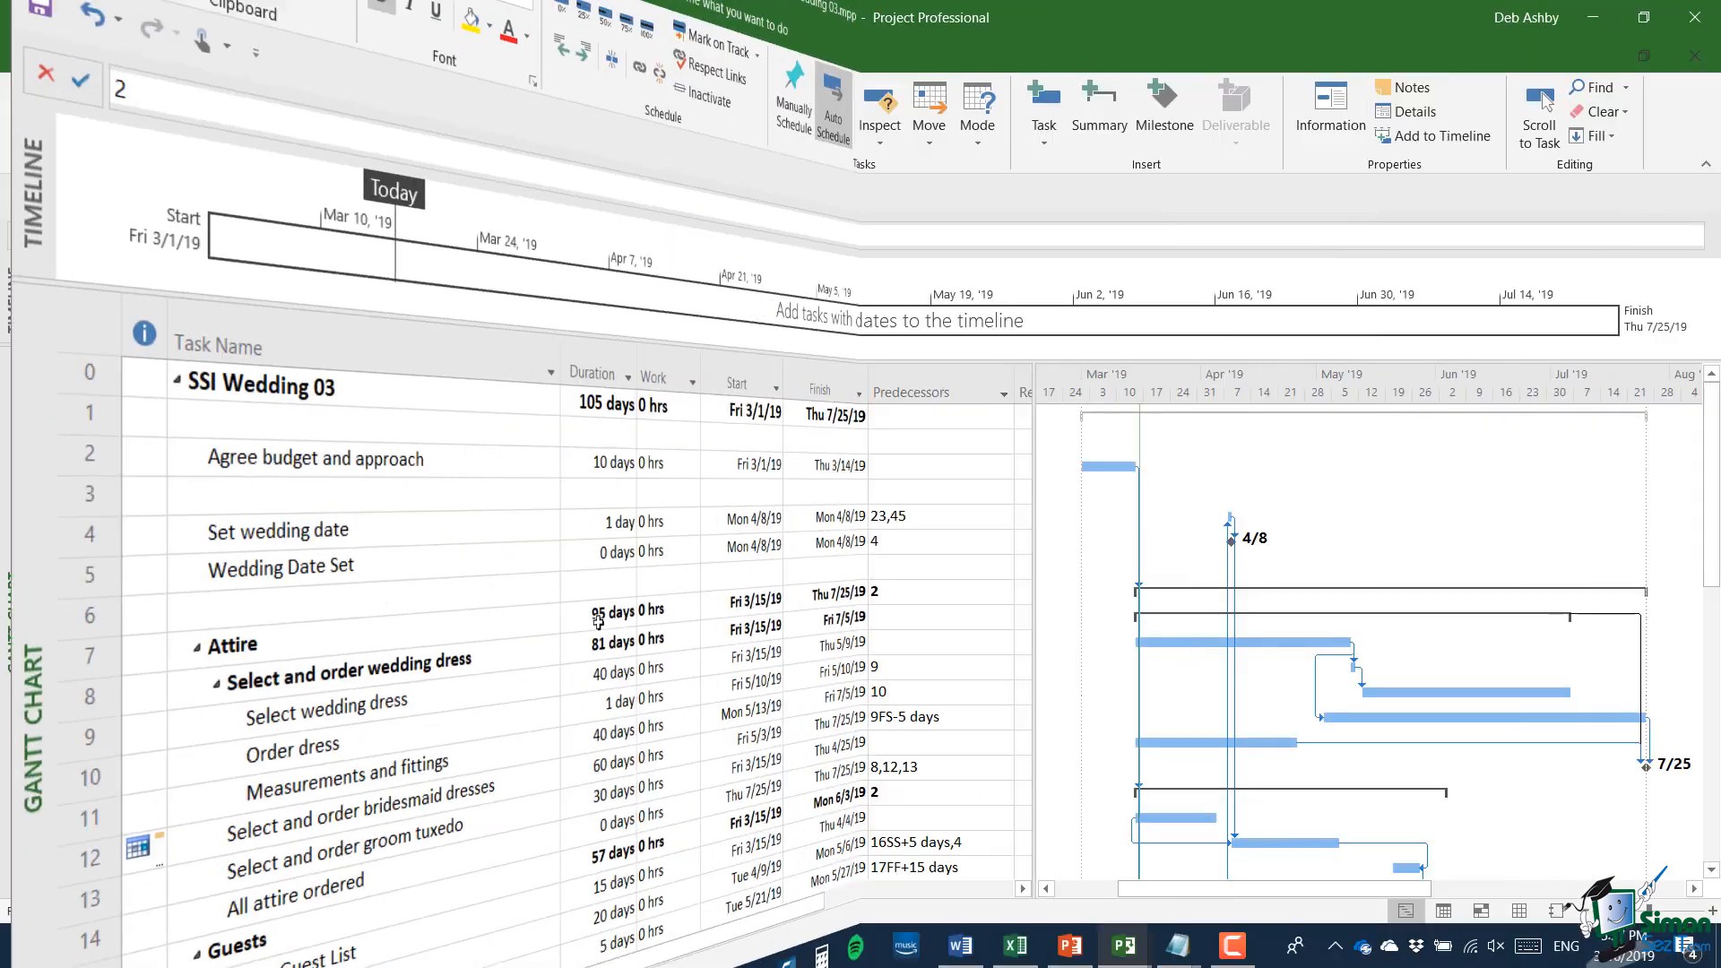
# Step: Review the milestones under Attire, Guests, Reception Venue and Details, including "All attire ordered", "Guest List Finalized" and "Wedding registered and licensed"
pyautogui.scroll(-2, 357, 550)
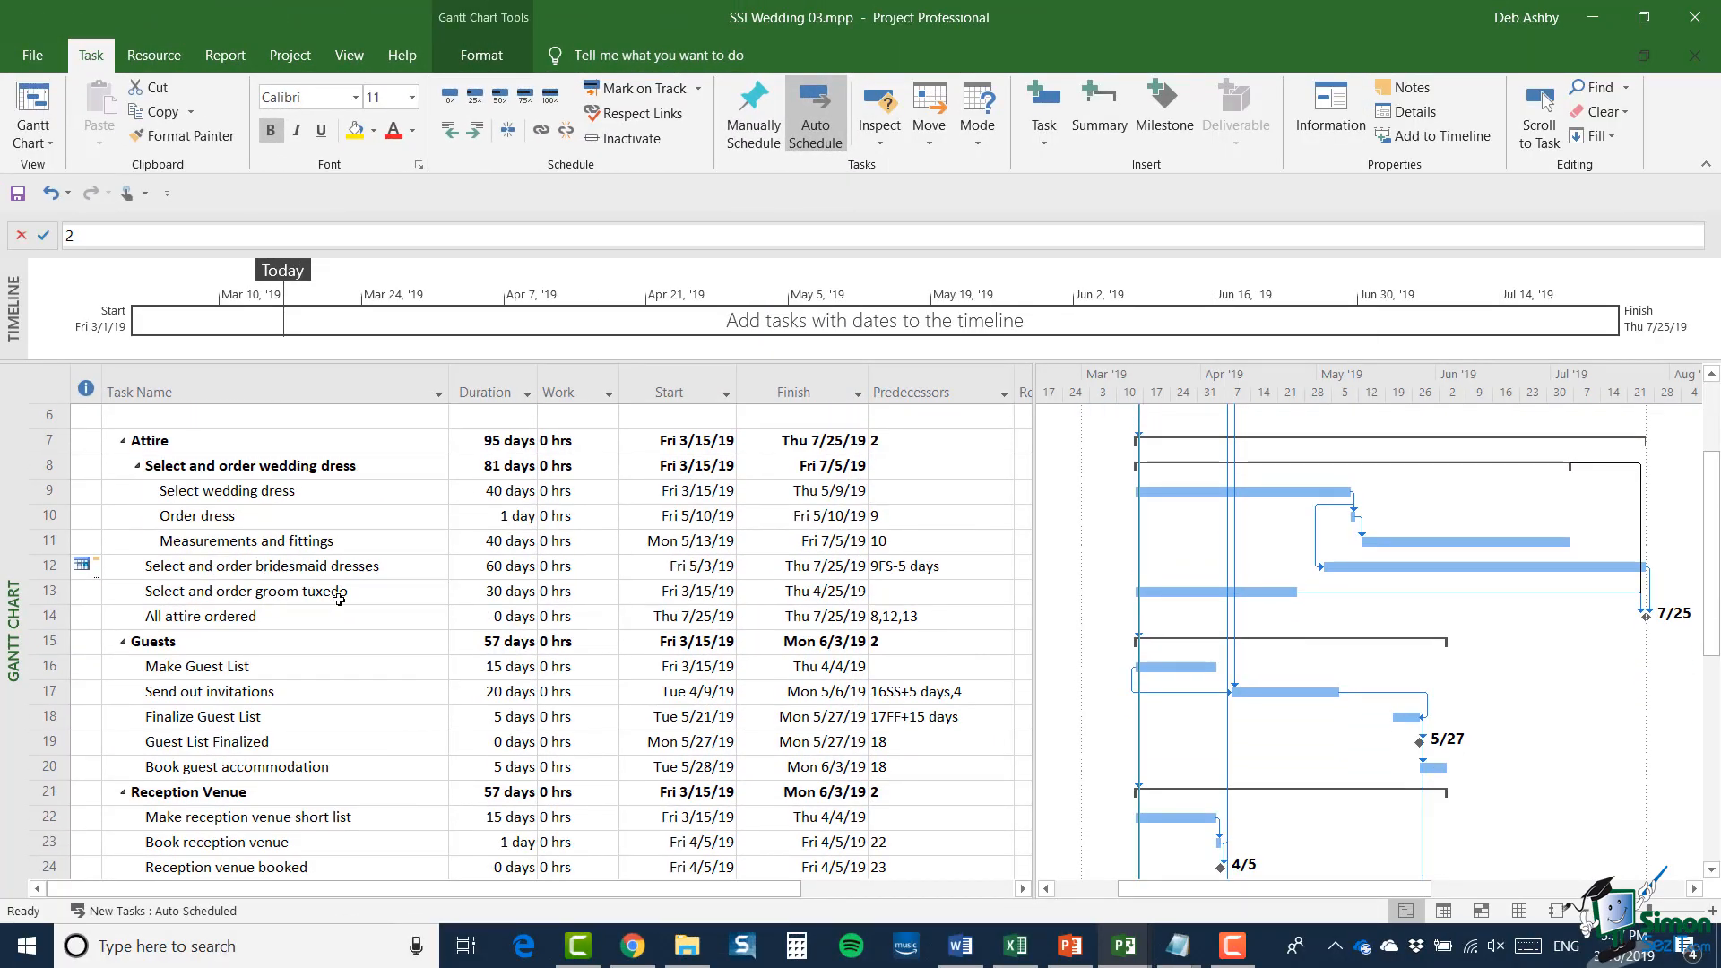
pyautogui.click(199, 620)
pyautogui.scroll(-2, 273, 632)
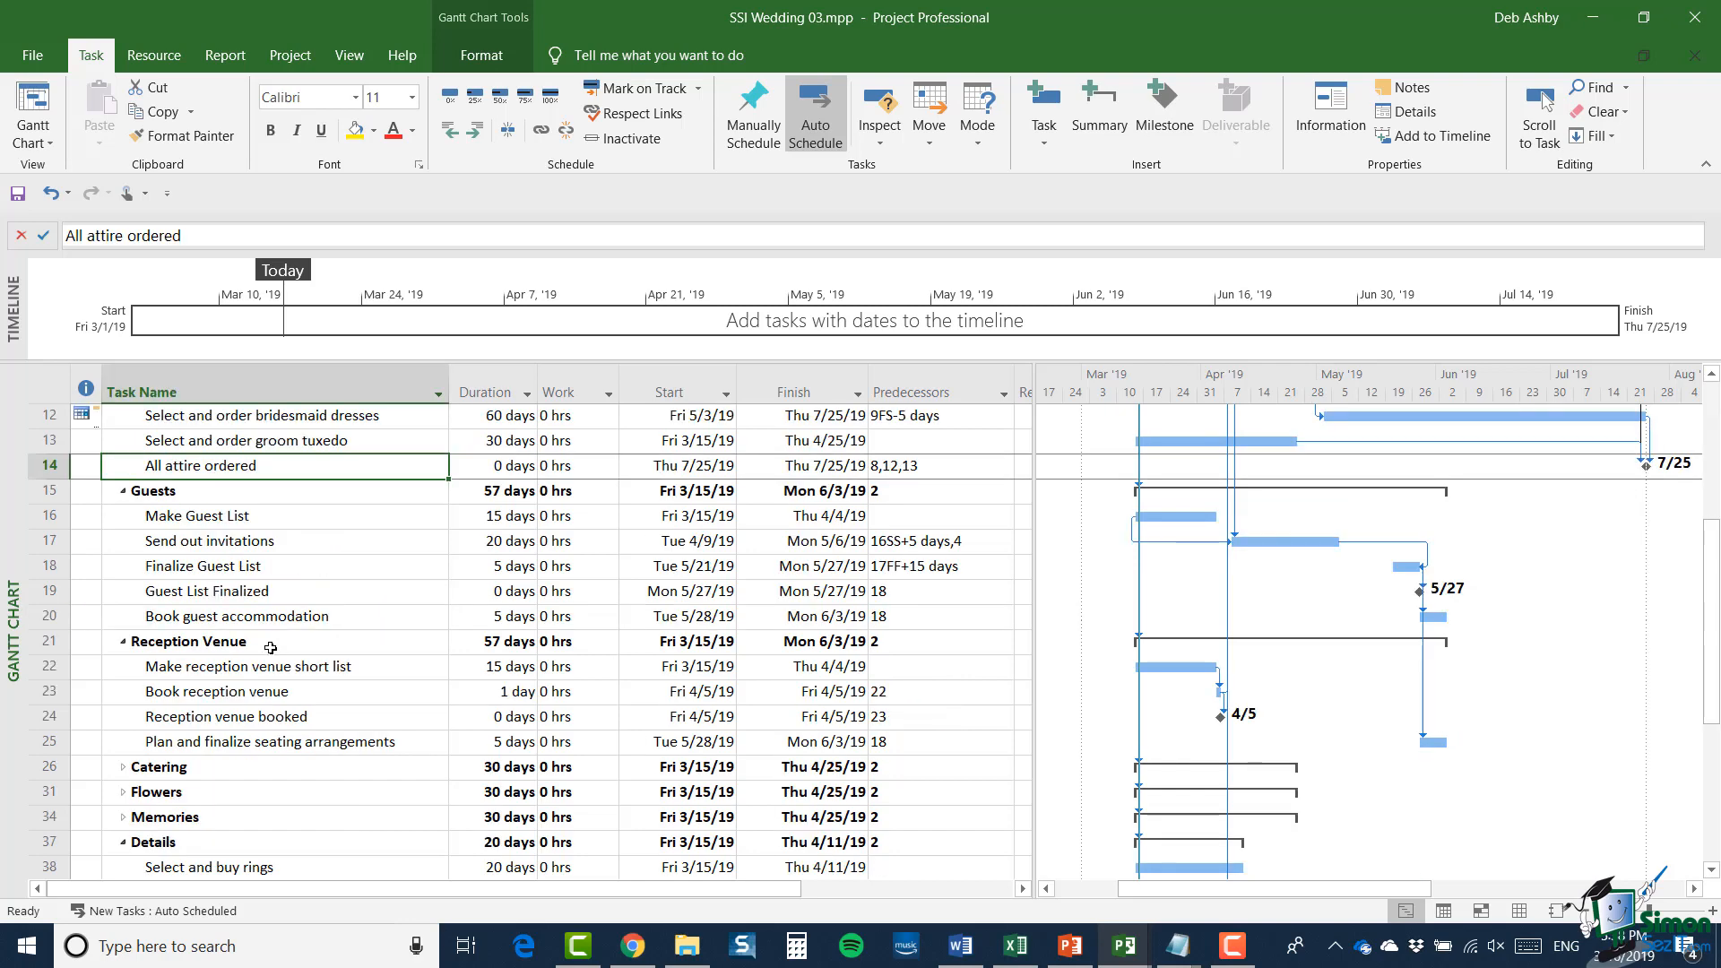
pyautogui.click(184, 594)
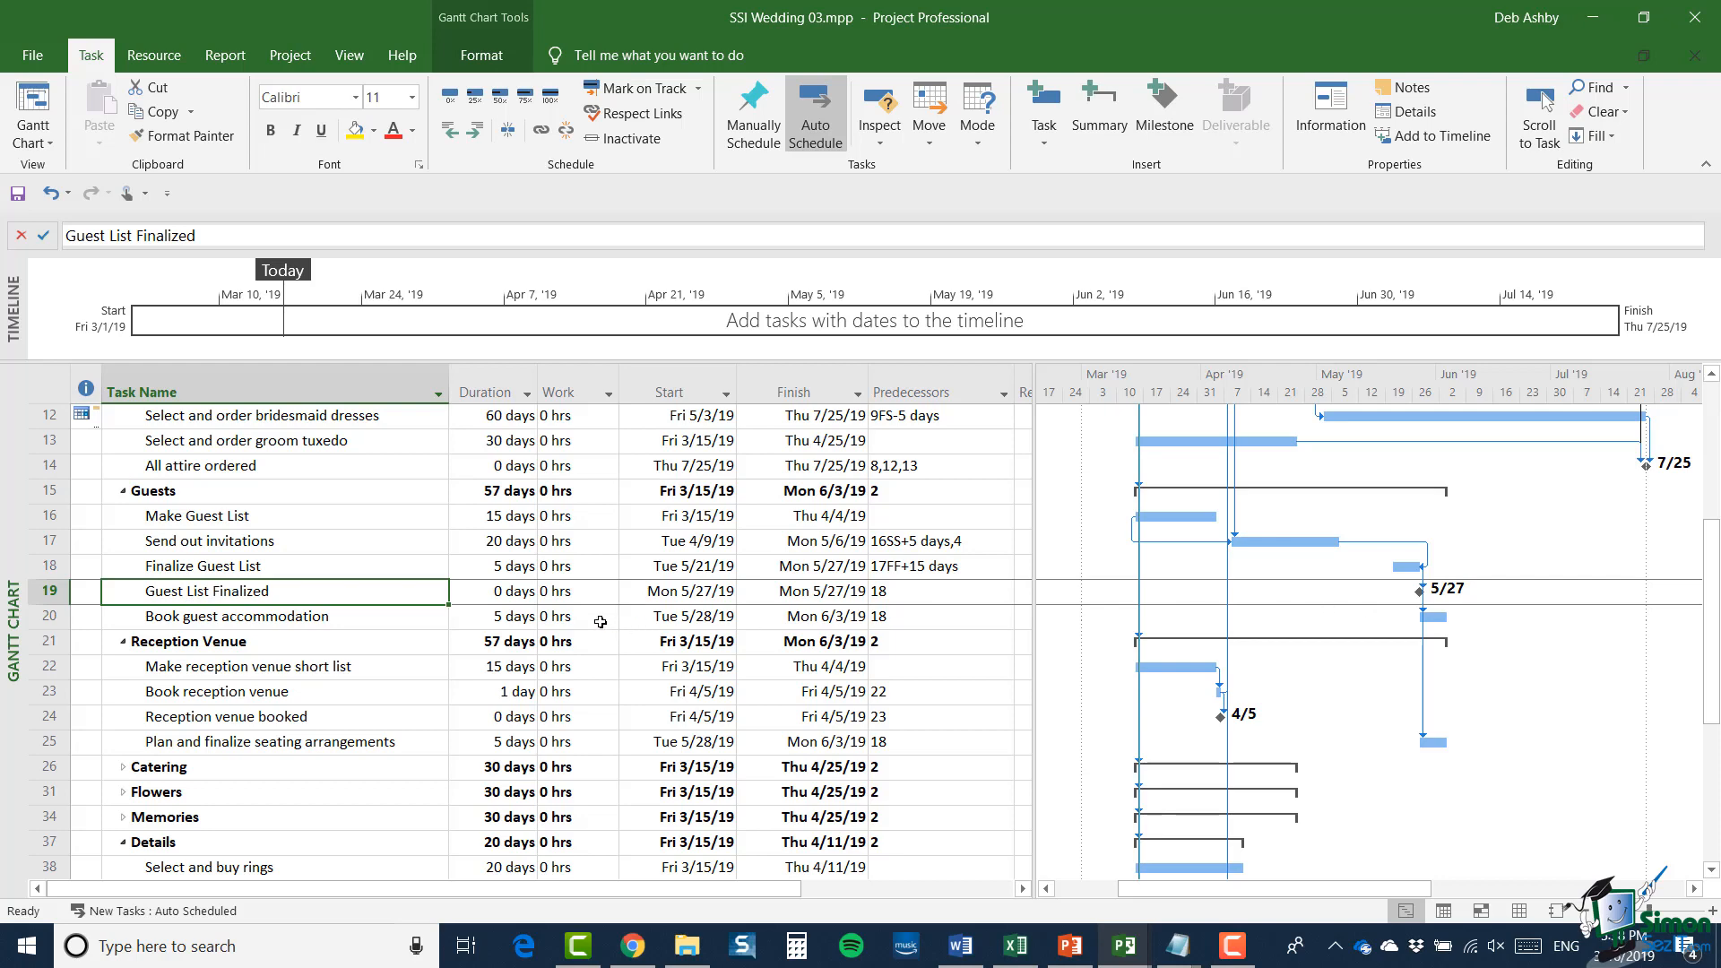
pyautogui.scroll(-3, 597, 618)
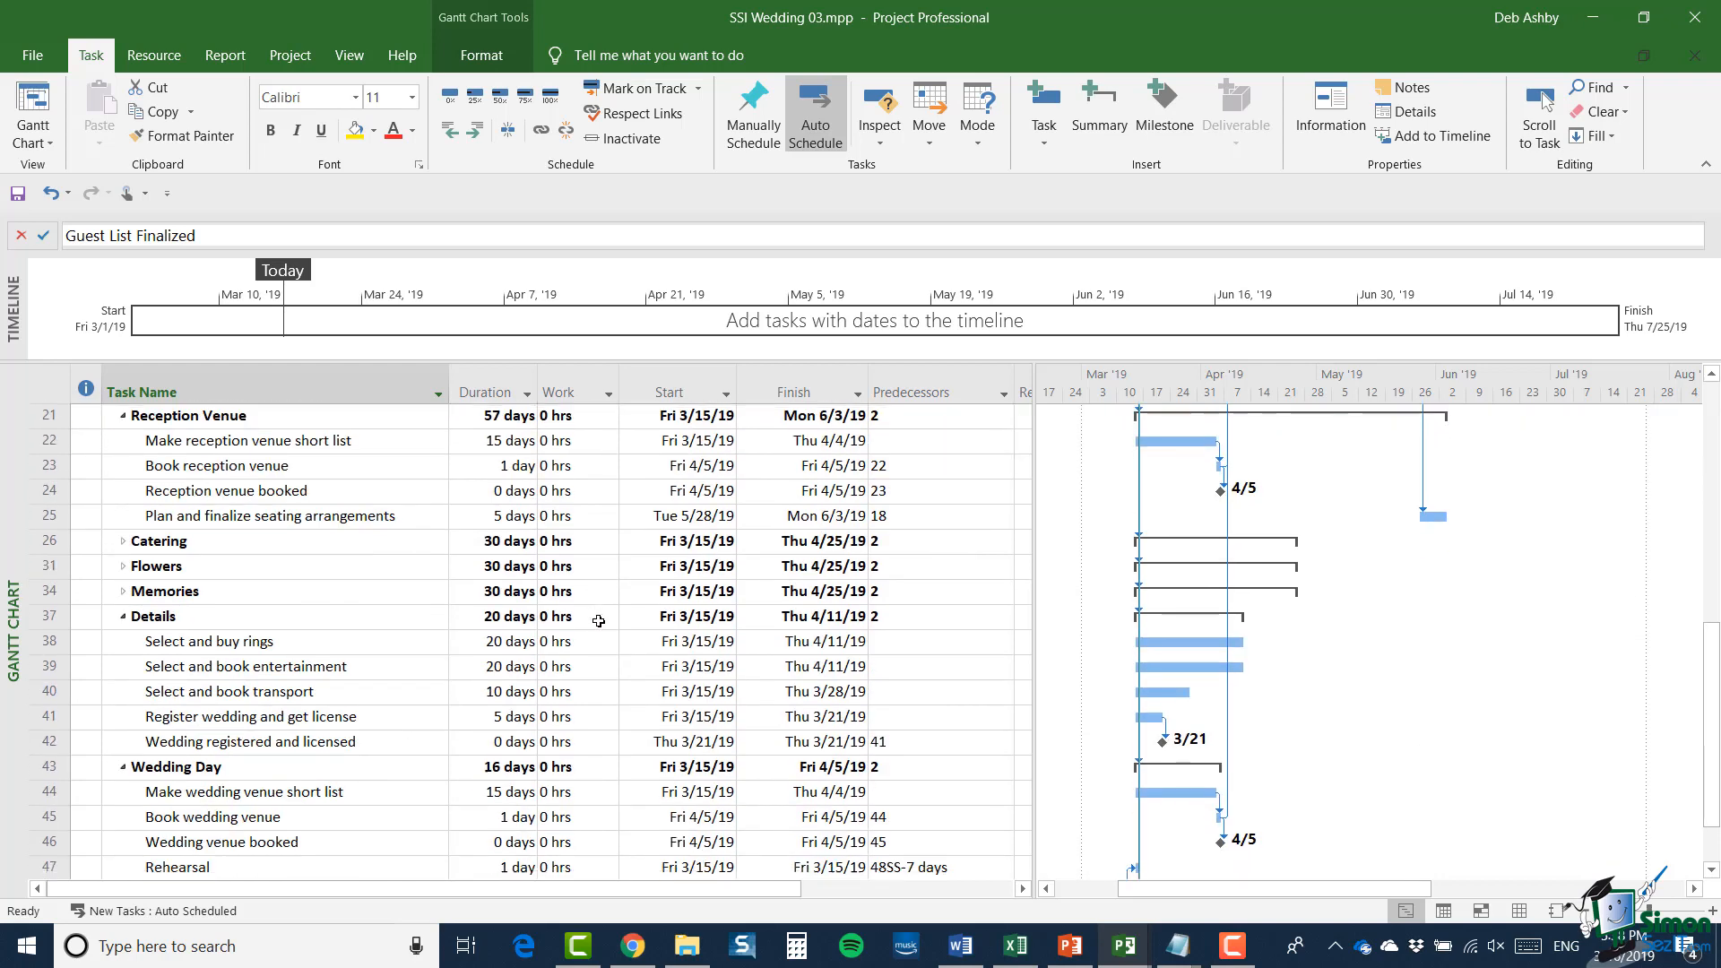
pyautogui.click(197, 744)
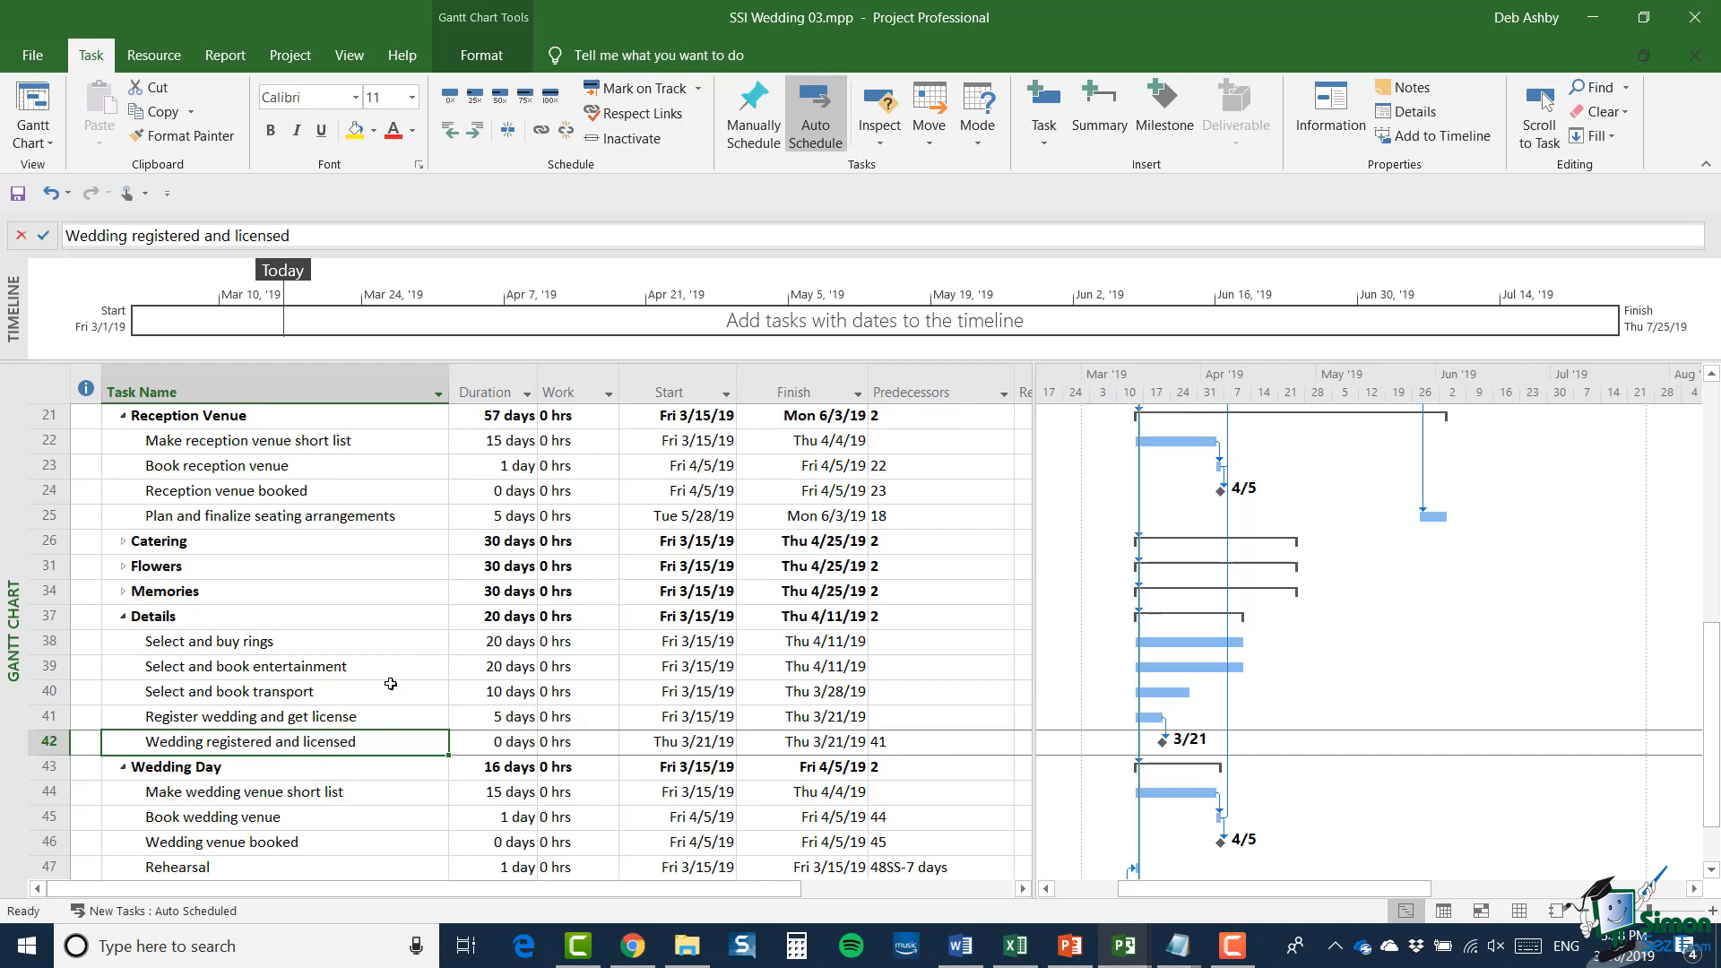
# Step: Mark the one-day "Wedding day" task under Wedding Day as a milestone in its advanced task information
pyautogui.scroll(-1, 388, 681)
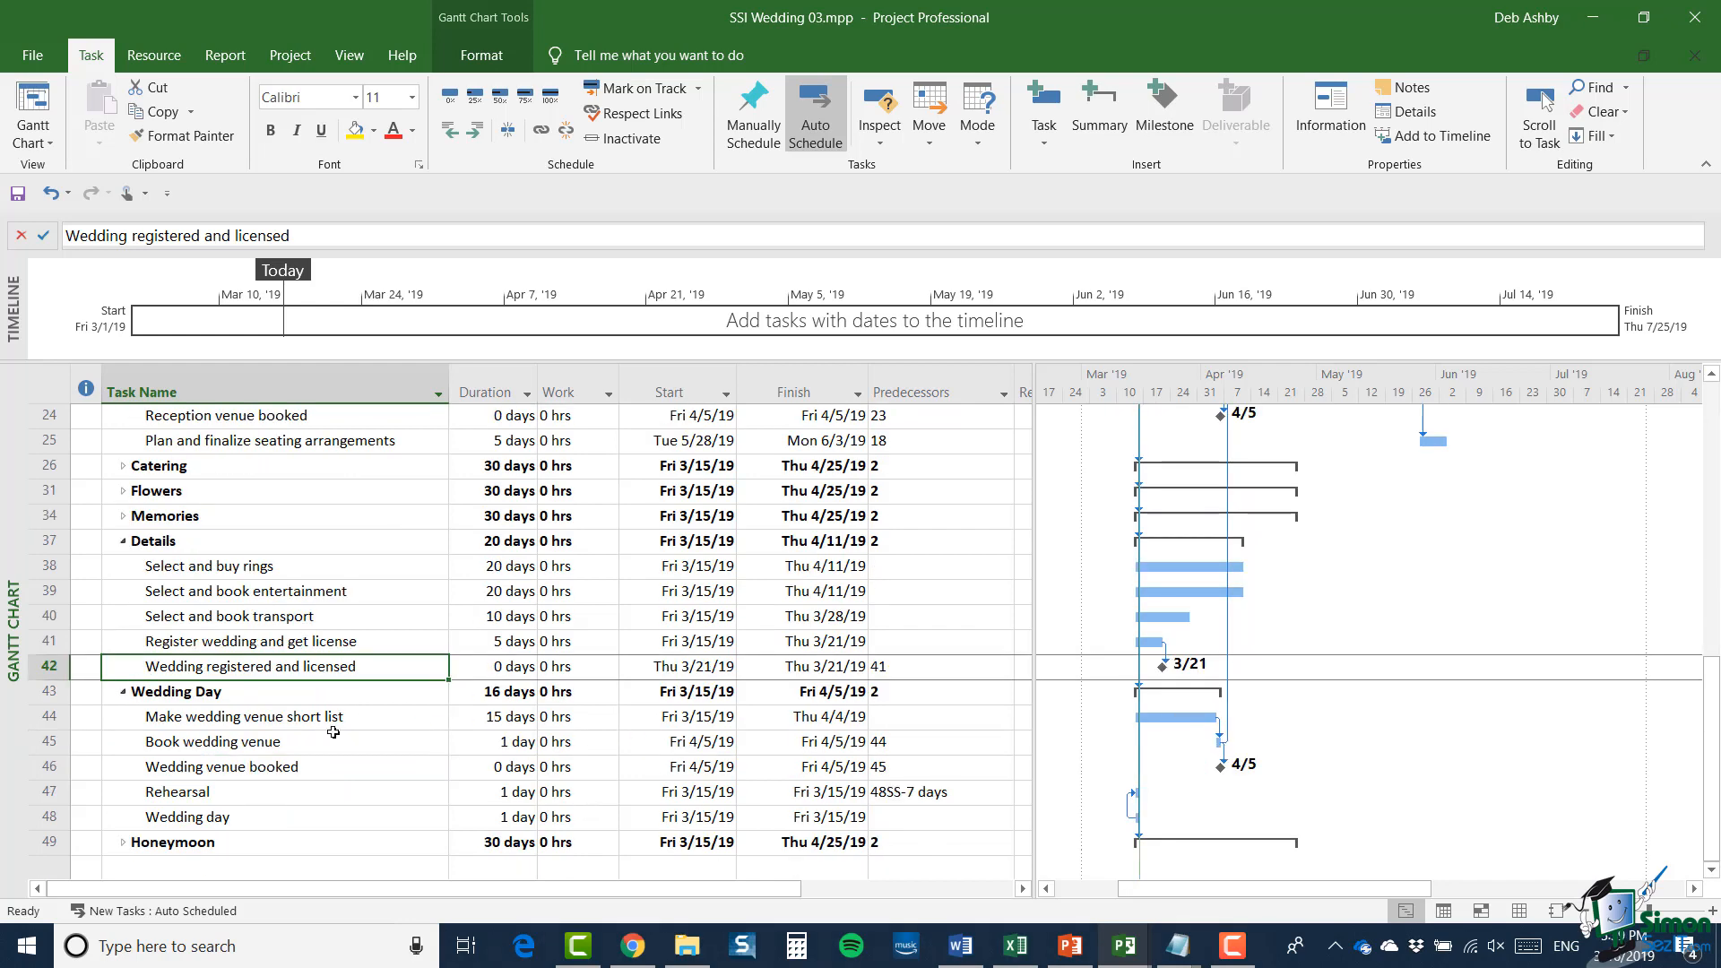
pyautogui.click(49, 819)
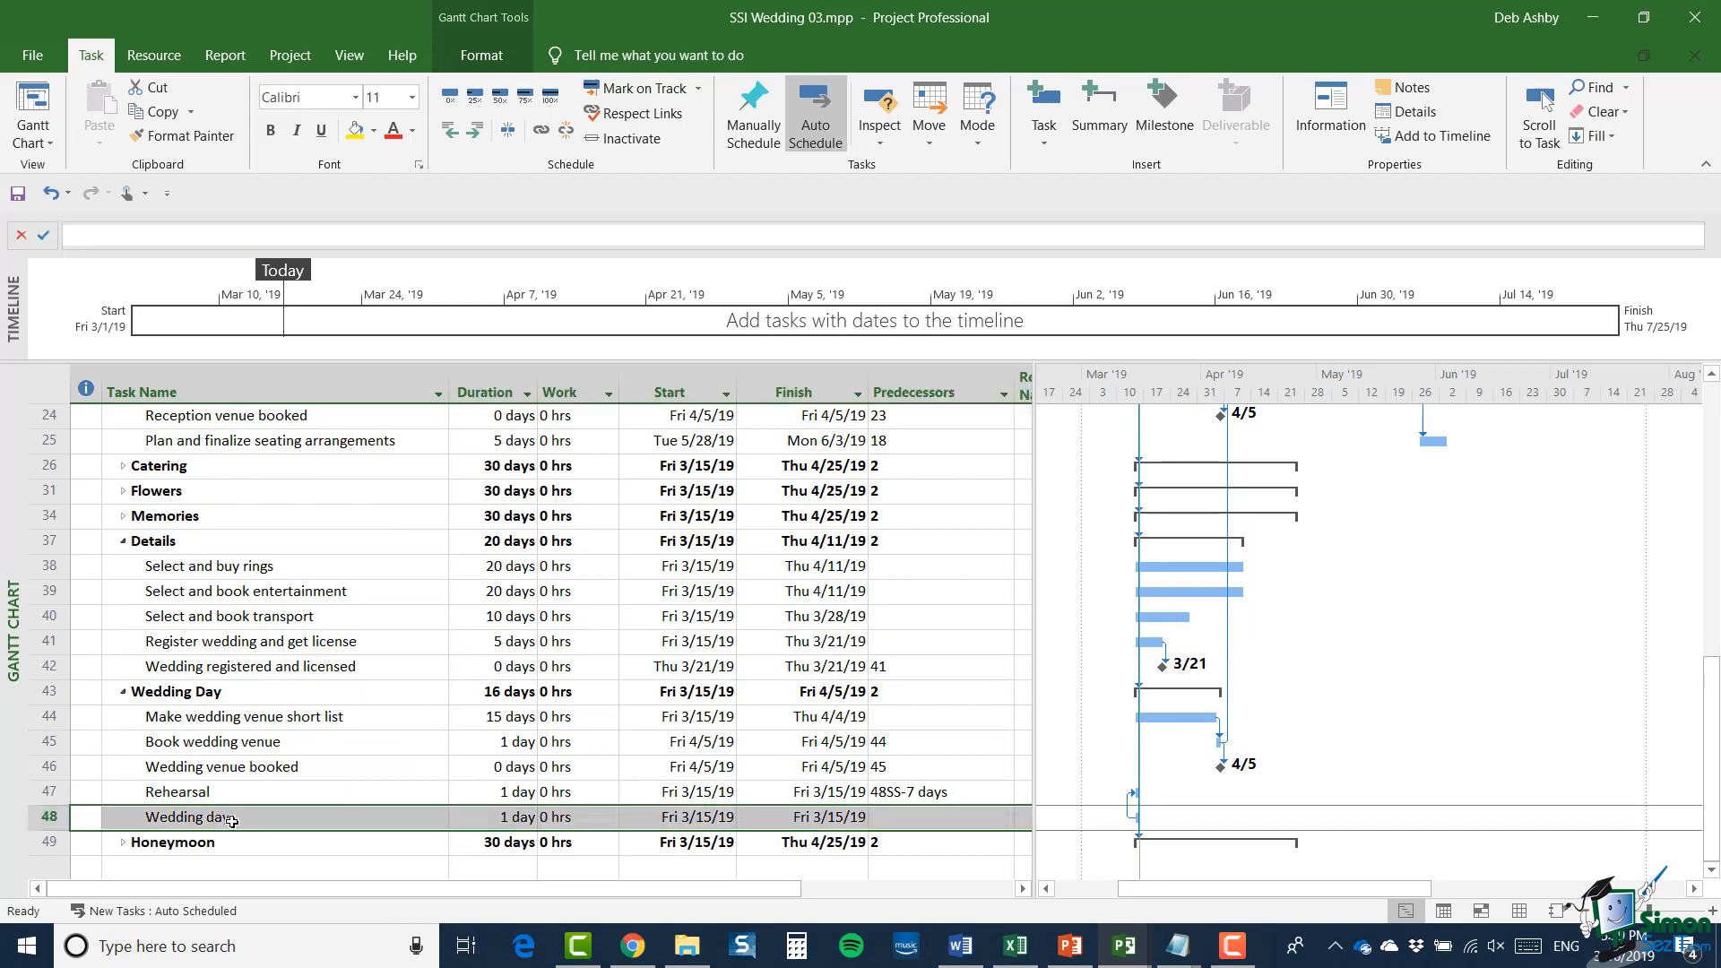
pyautogui.doubleClick(233, 824)
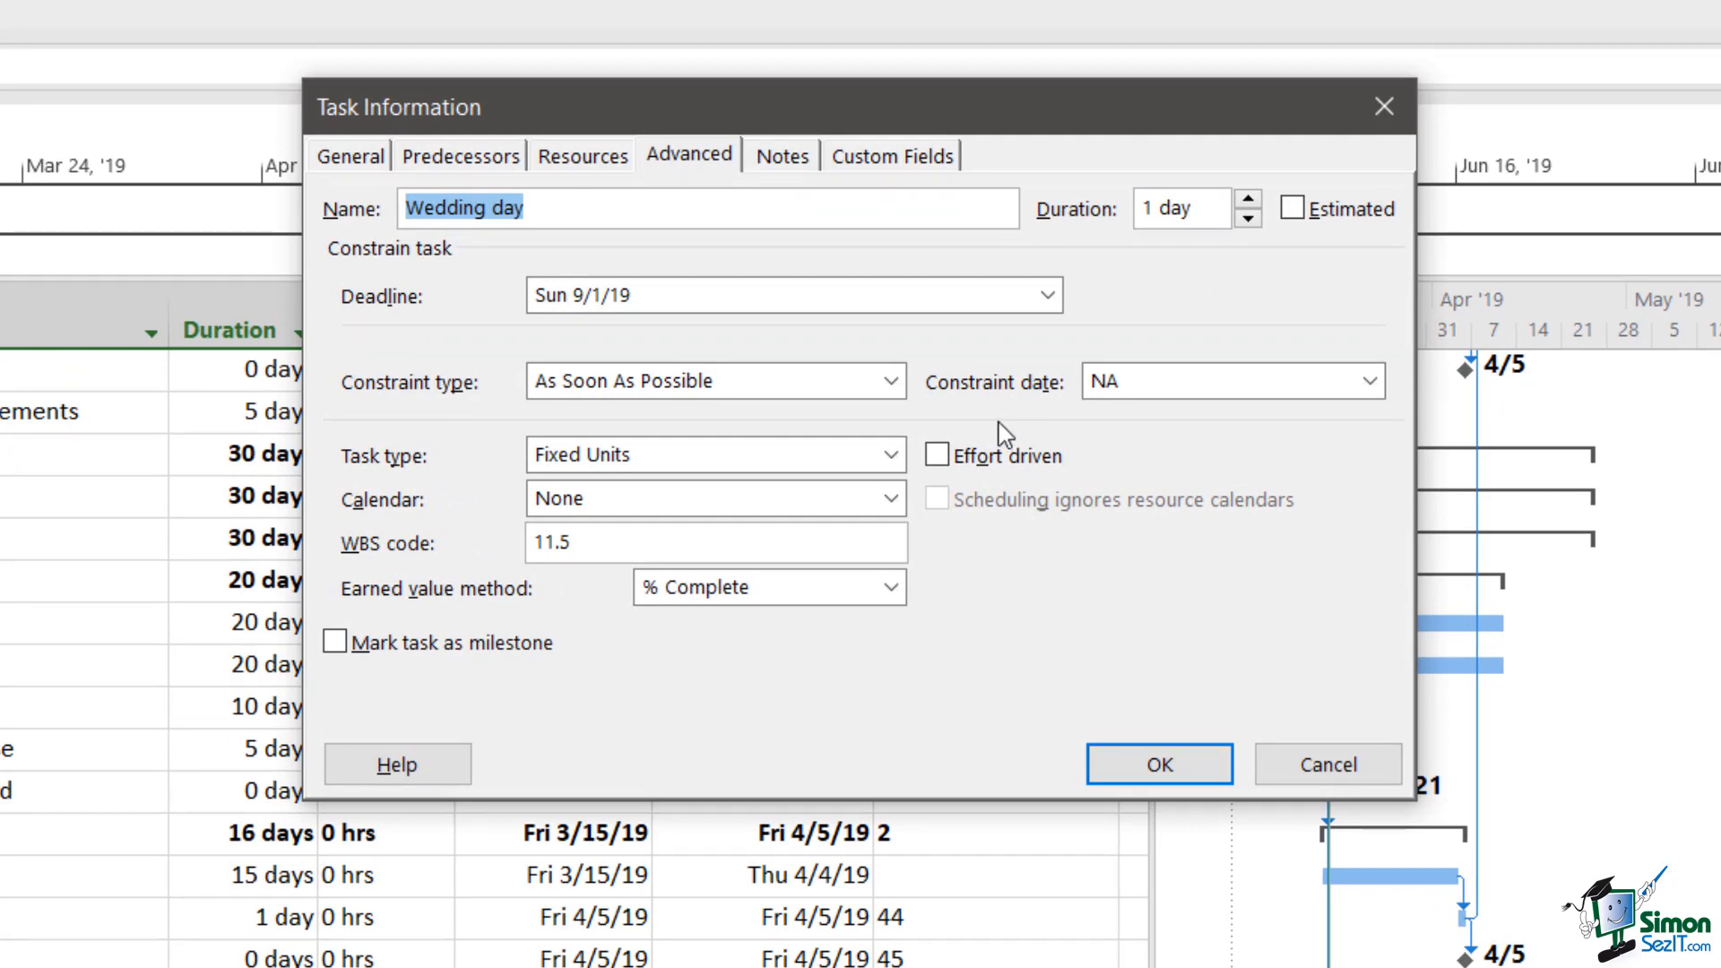
pyautogui.click(706, 161)
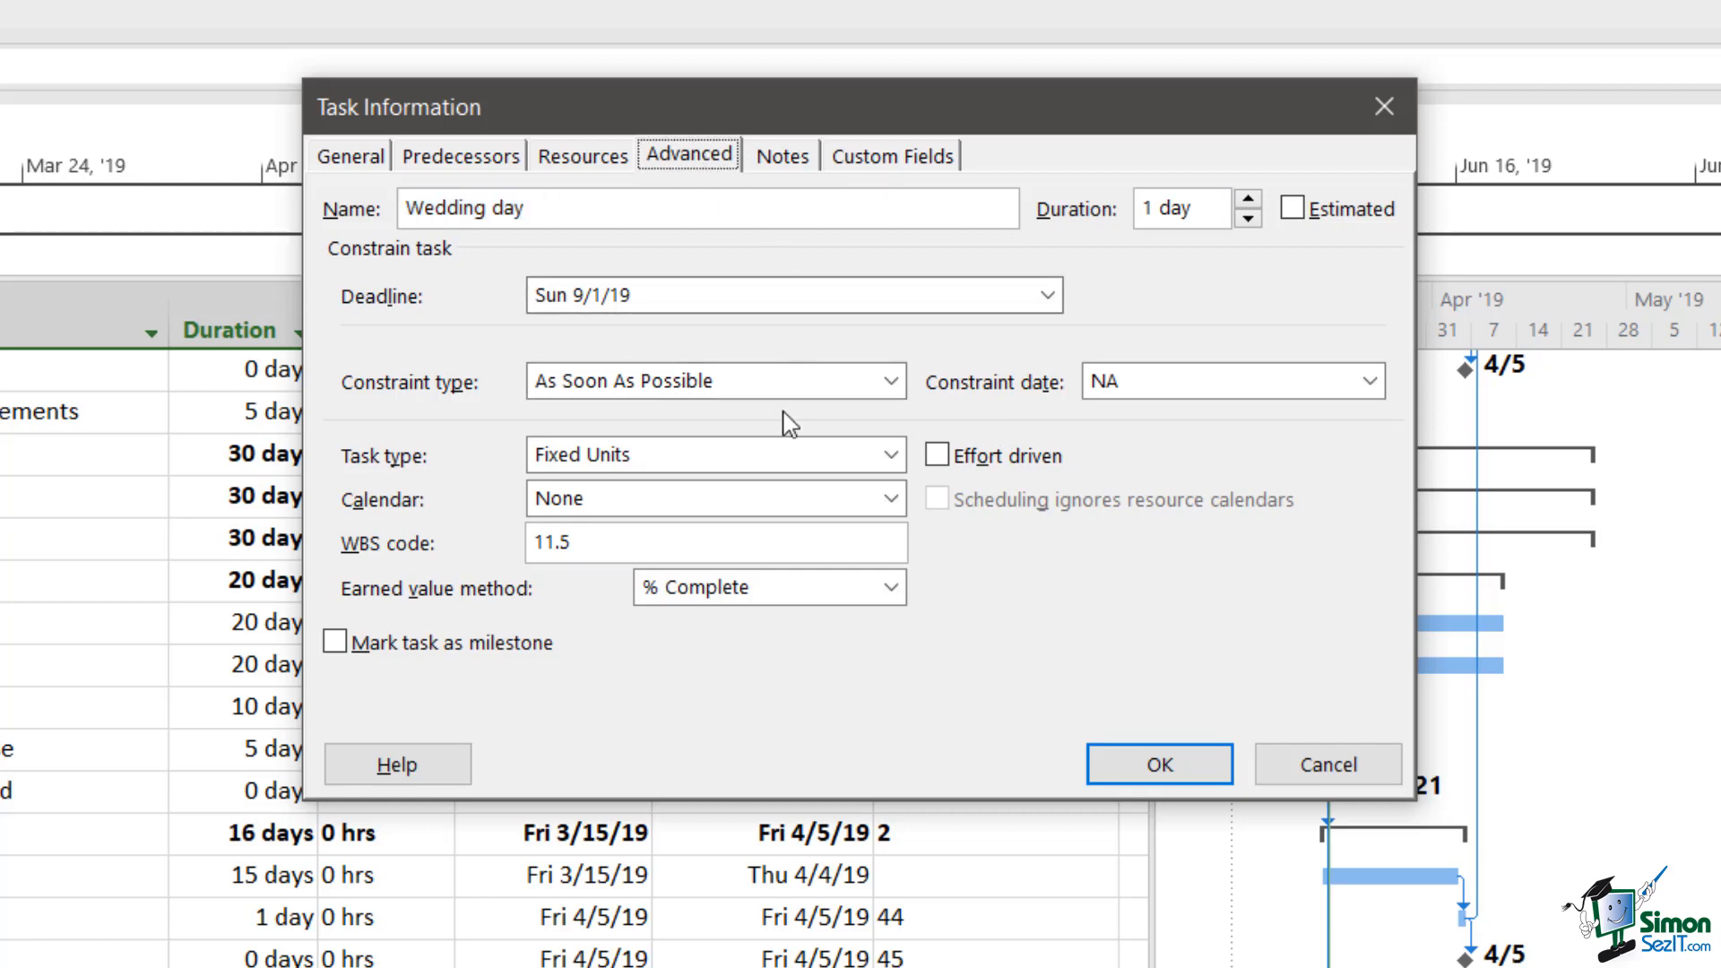
pyautogui.click(333, 642)
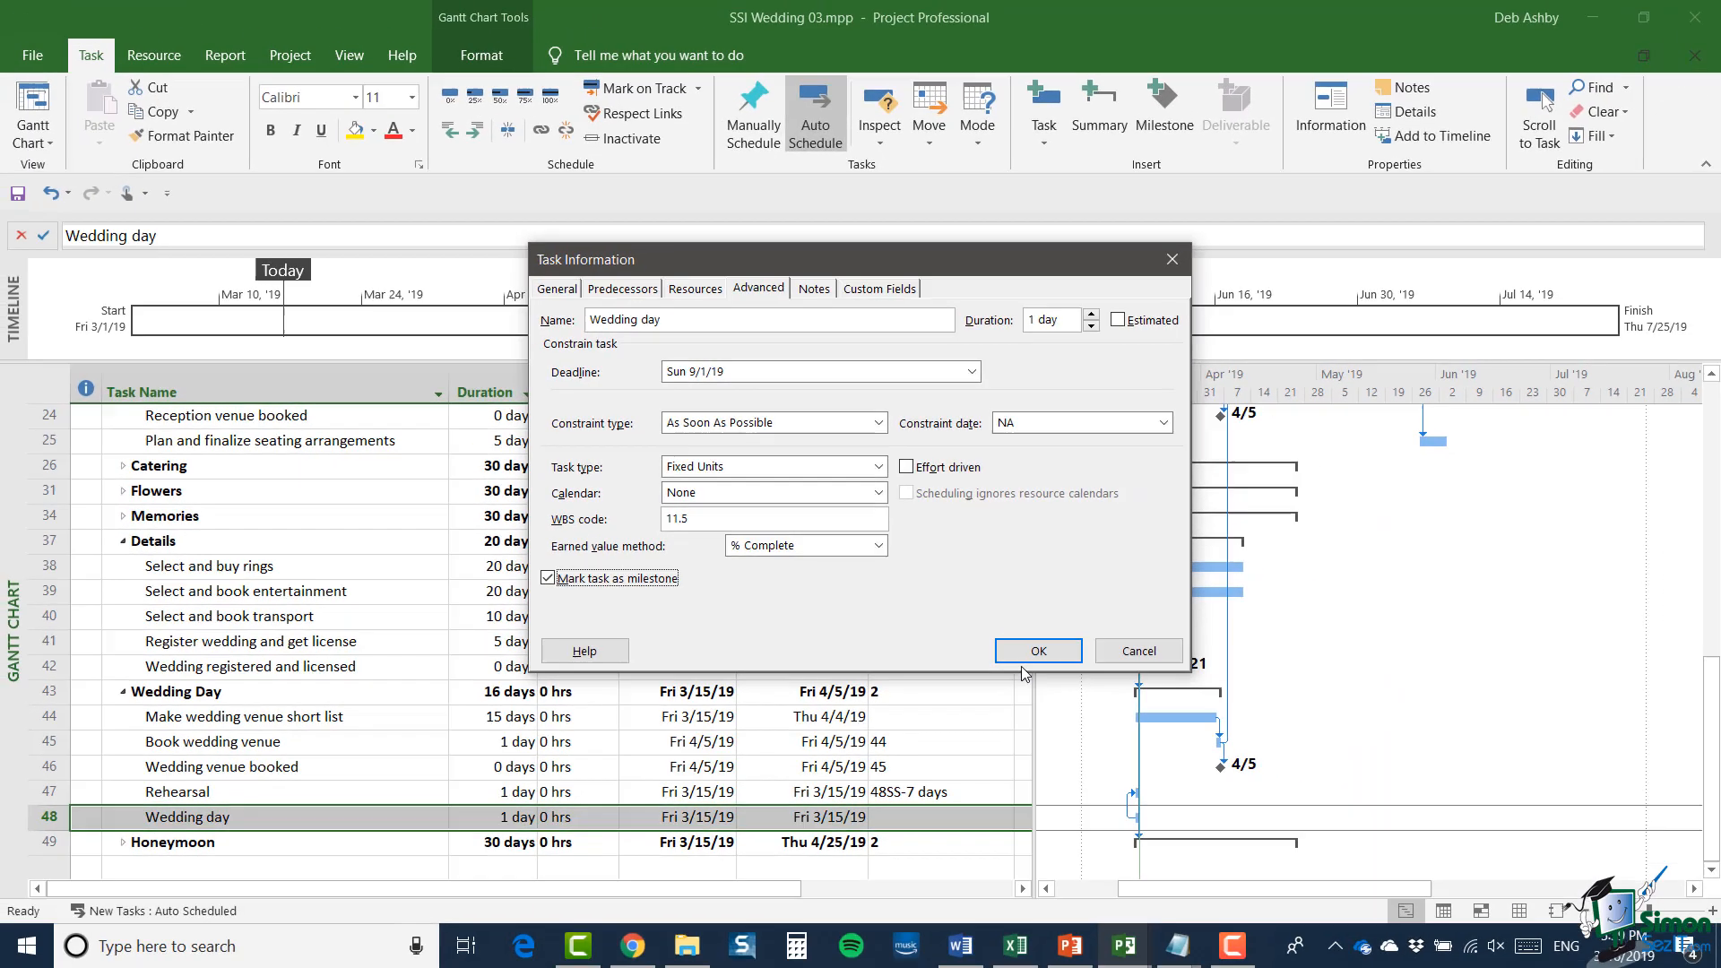
pyautogui.press('Return')
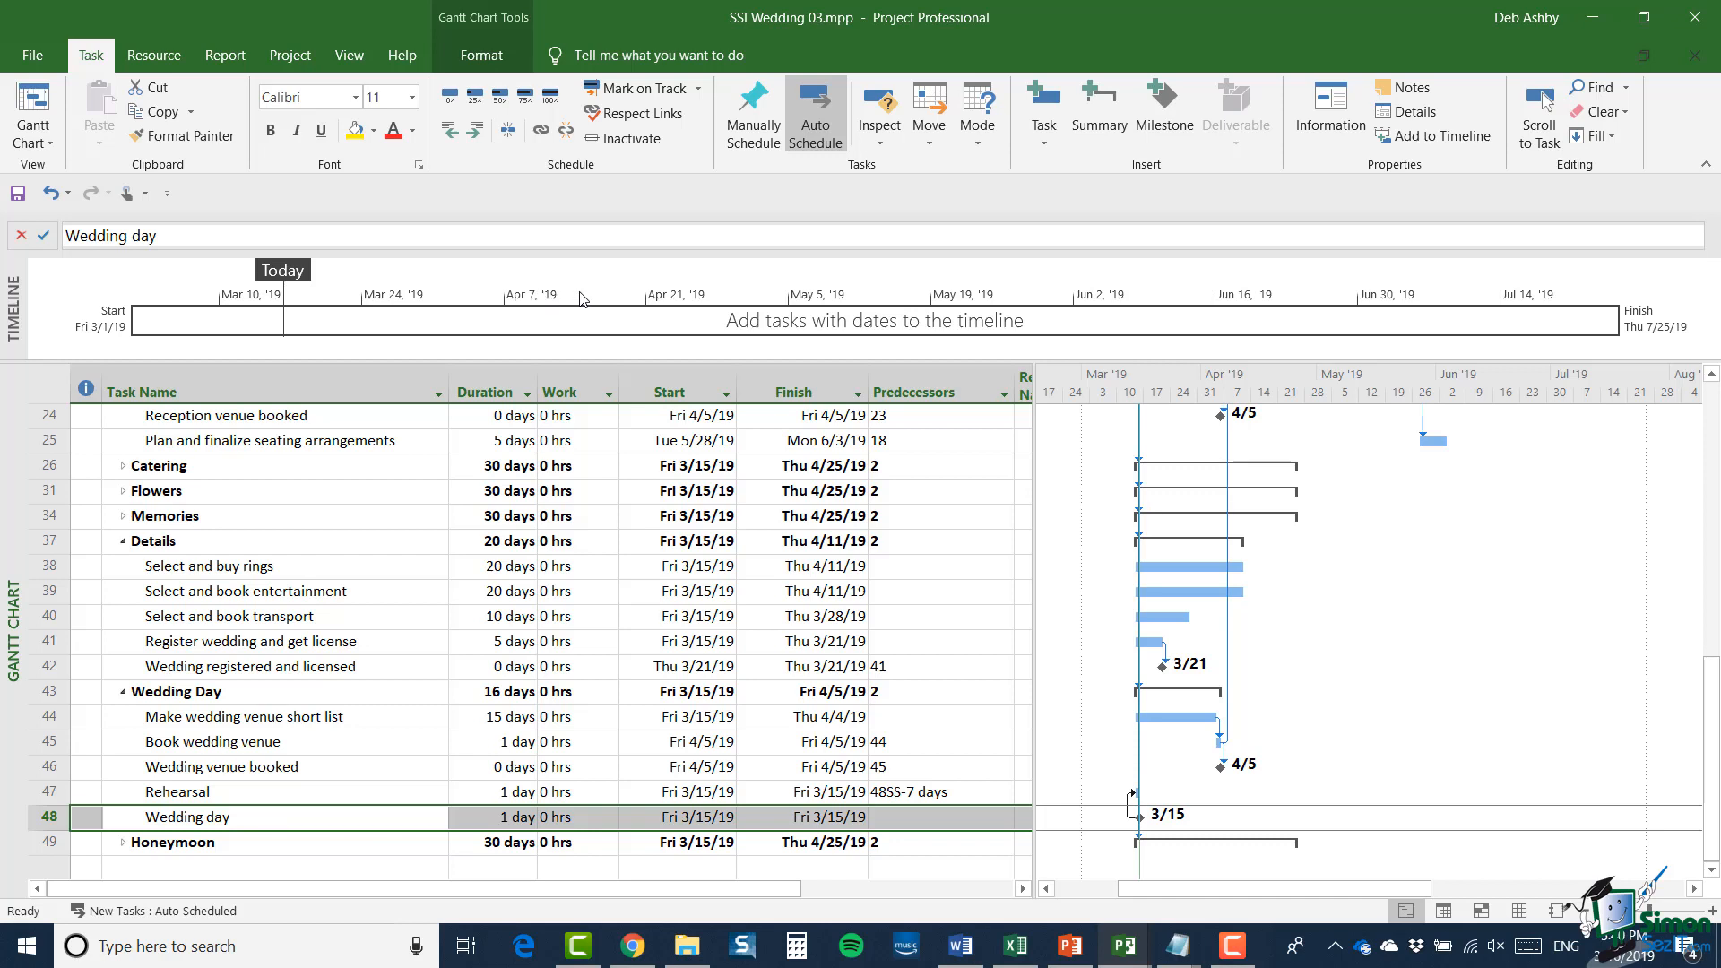
# Step: Filter the Gantt chart's task list with the built-in Milestones filter
pyautogui.click(349, 58)
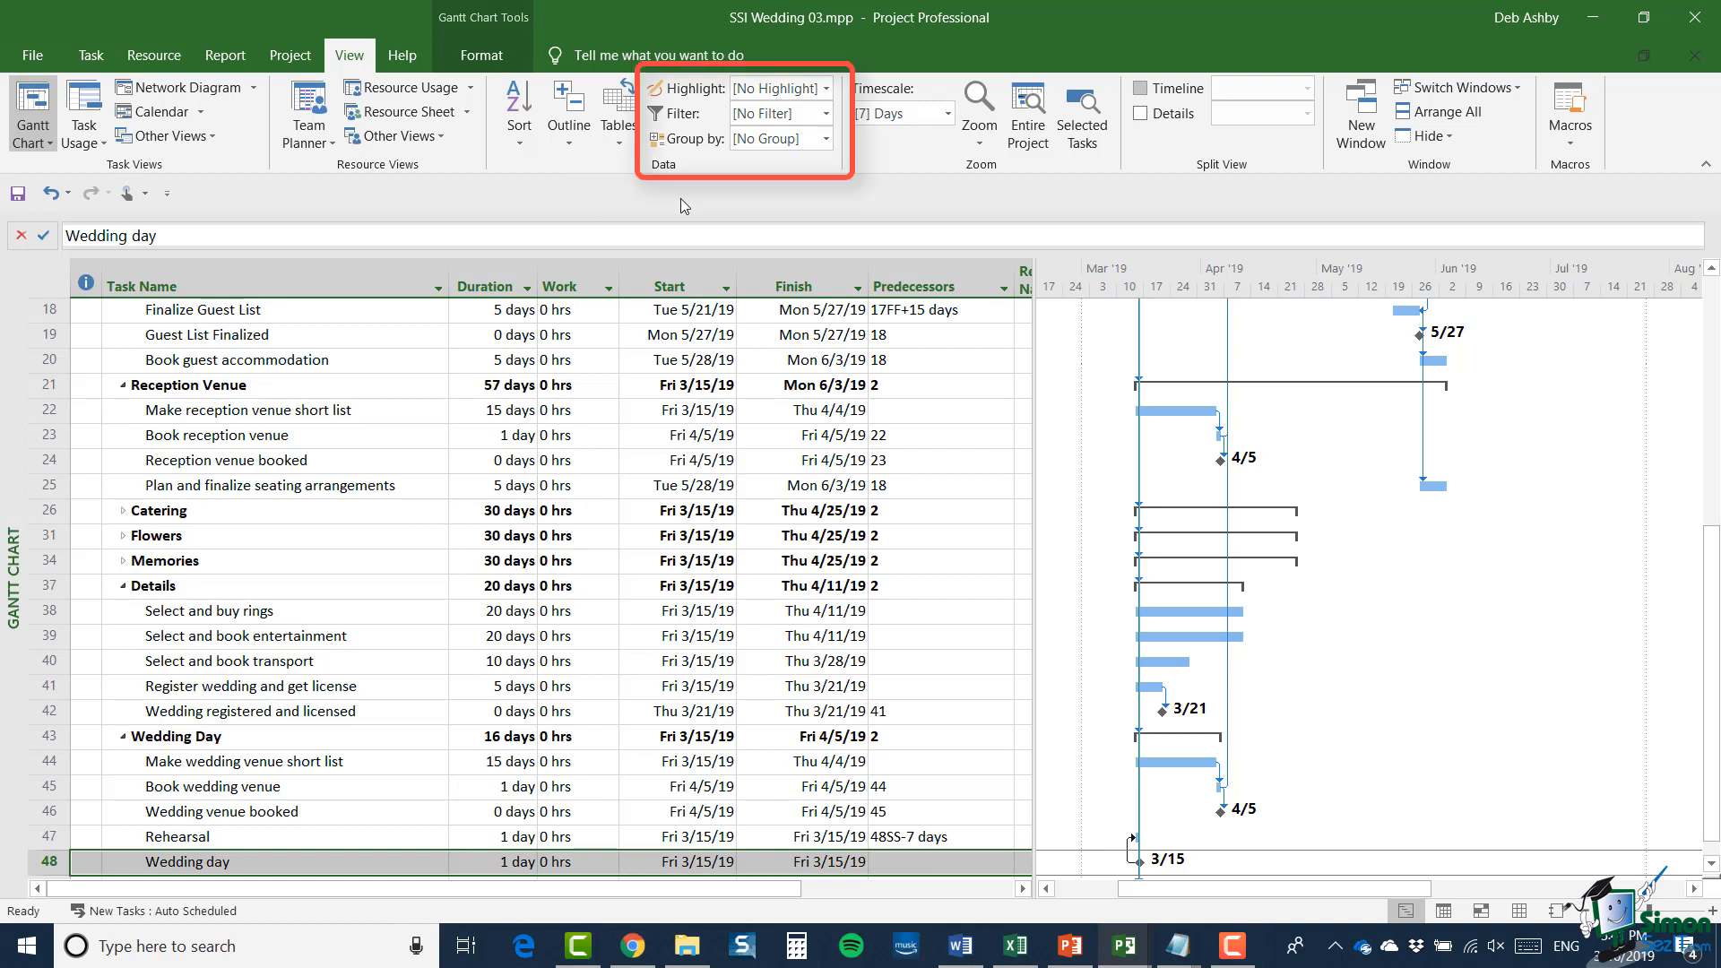
pyautogui.click(826, 114)
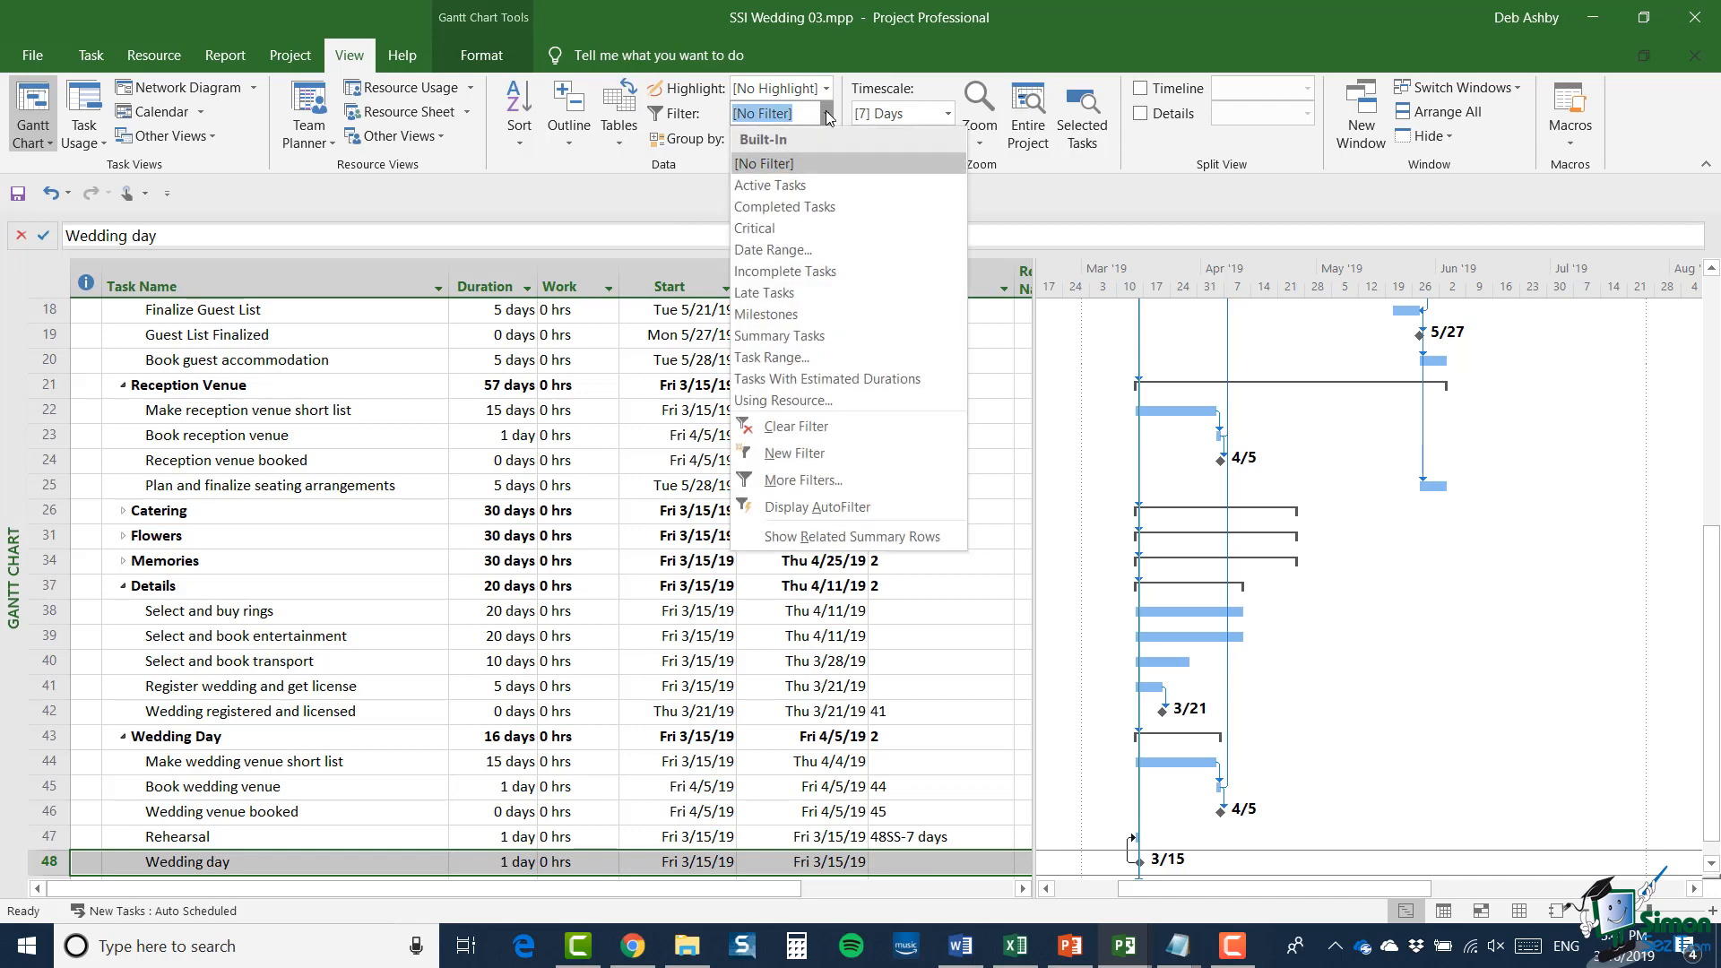
pyautogui.click(818, 321)
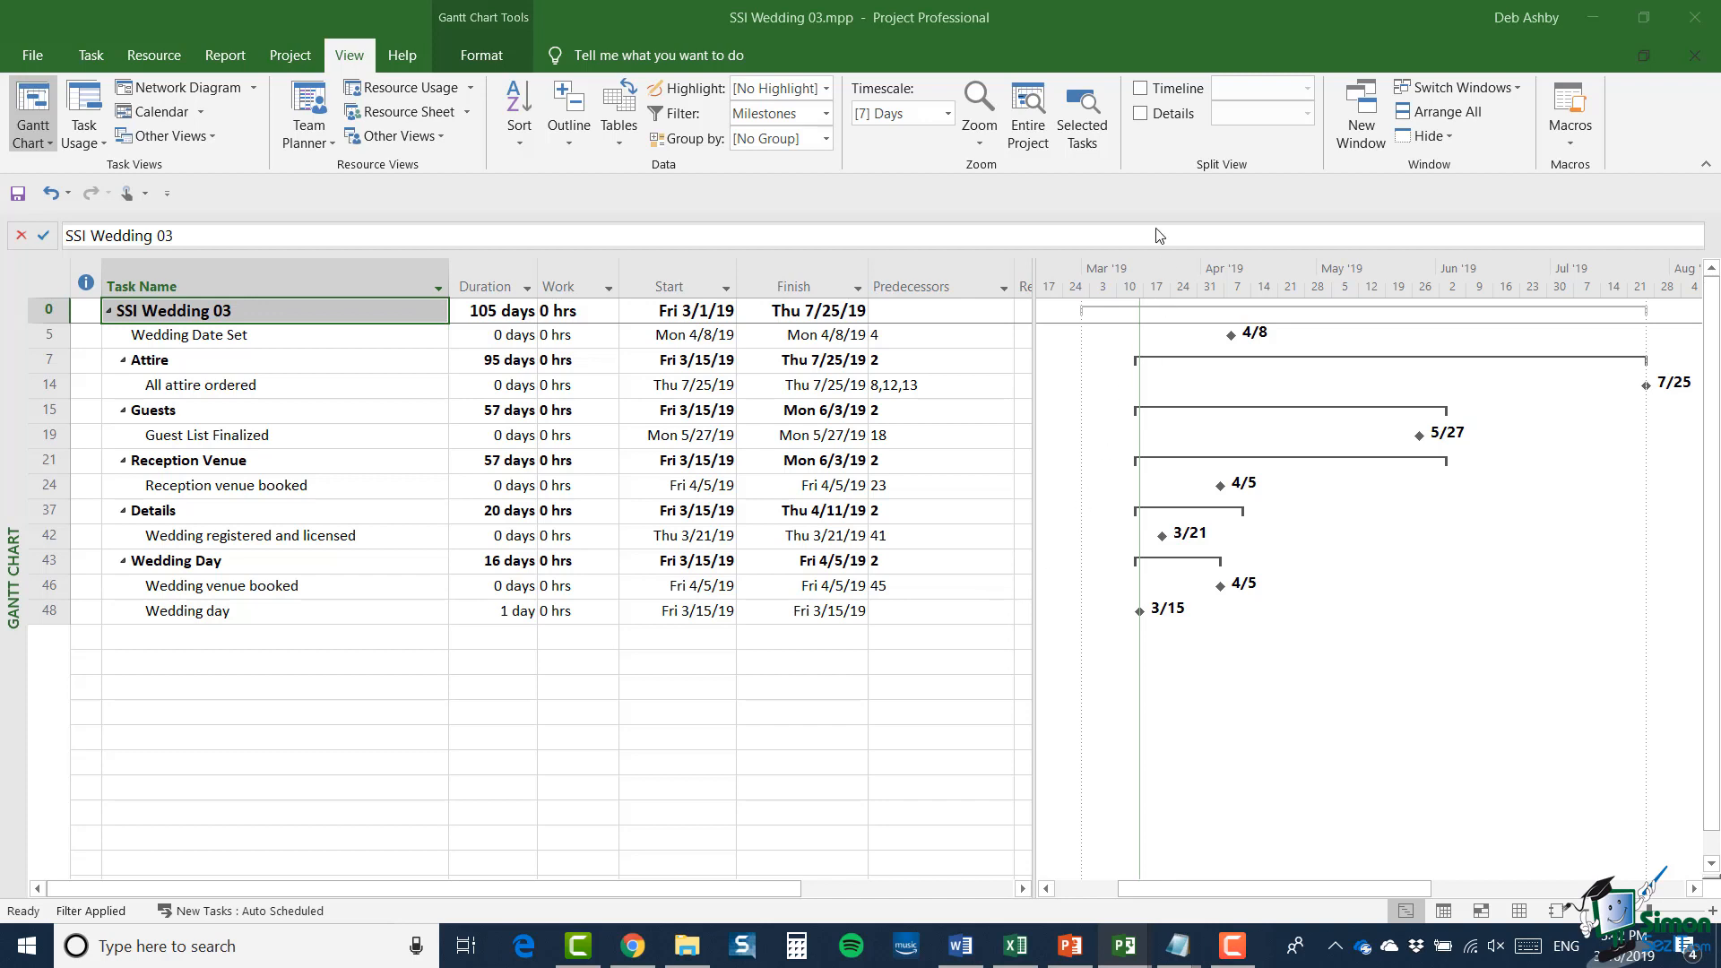
pyautogui.click(826, 114)
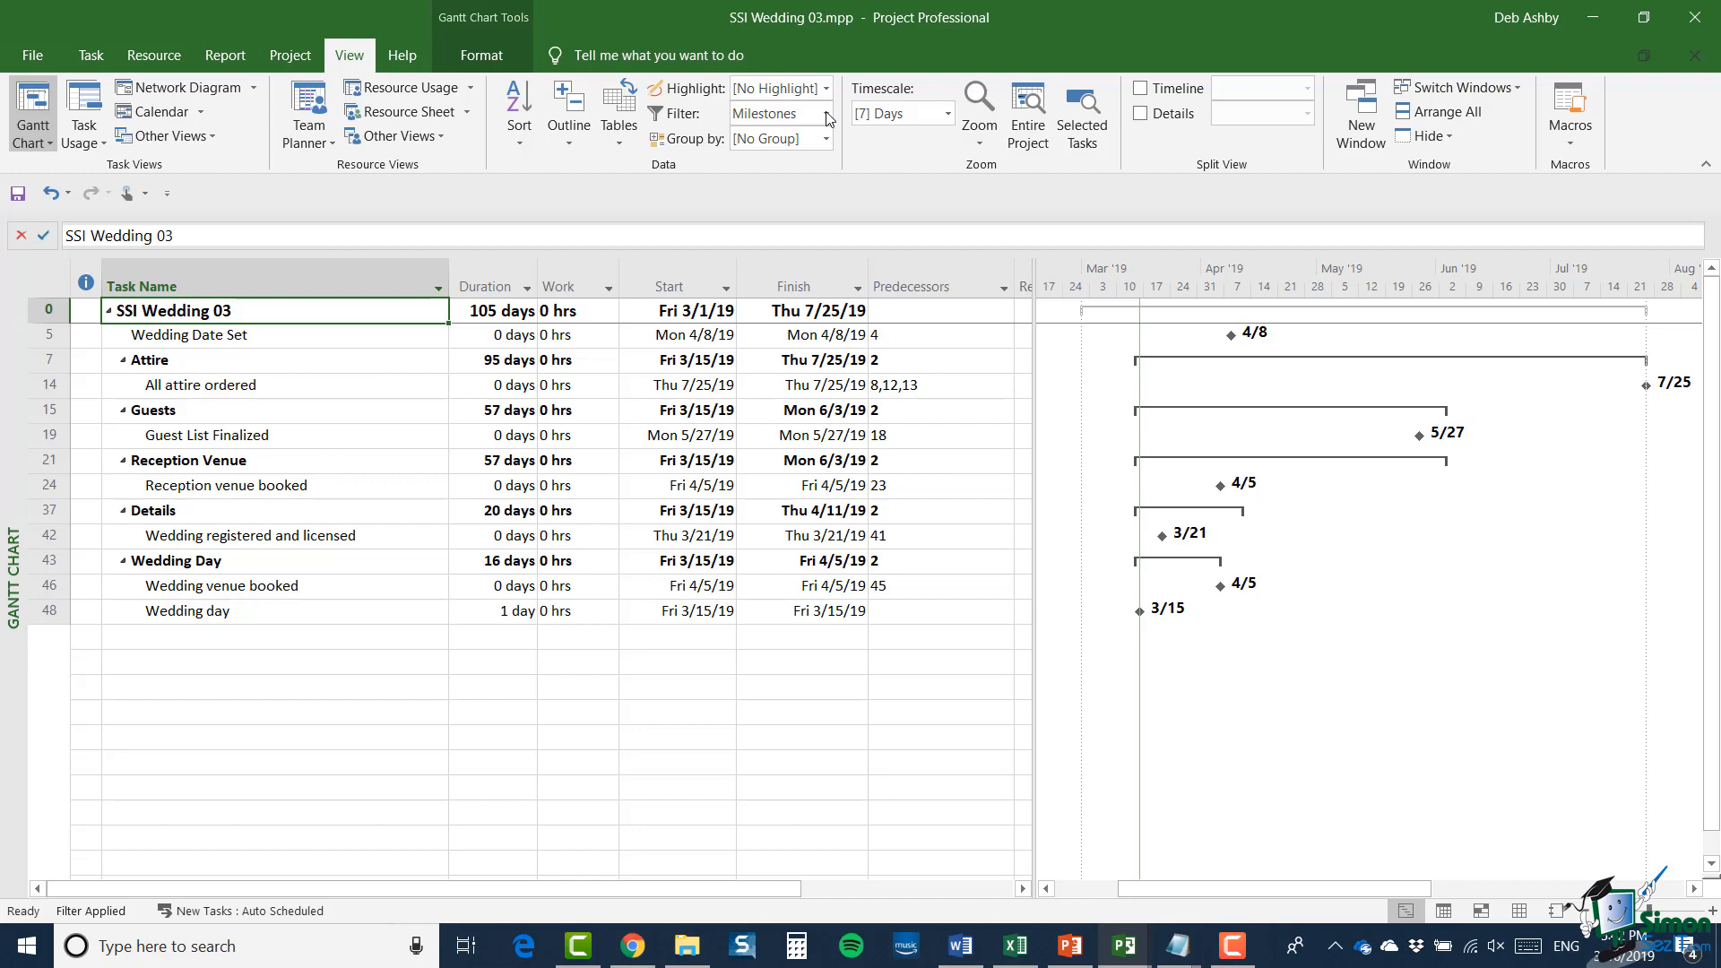
pyautogui.click(826, 113)
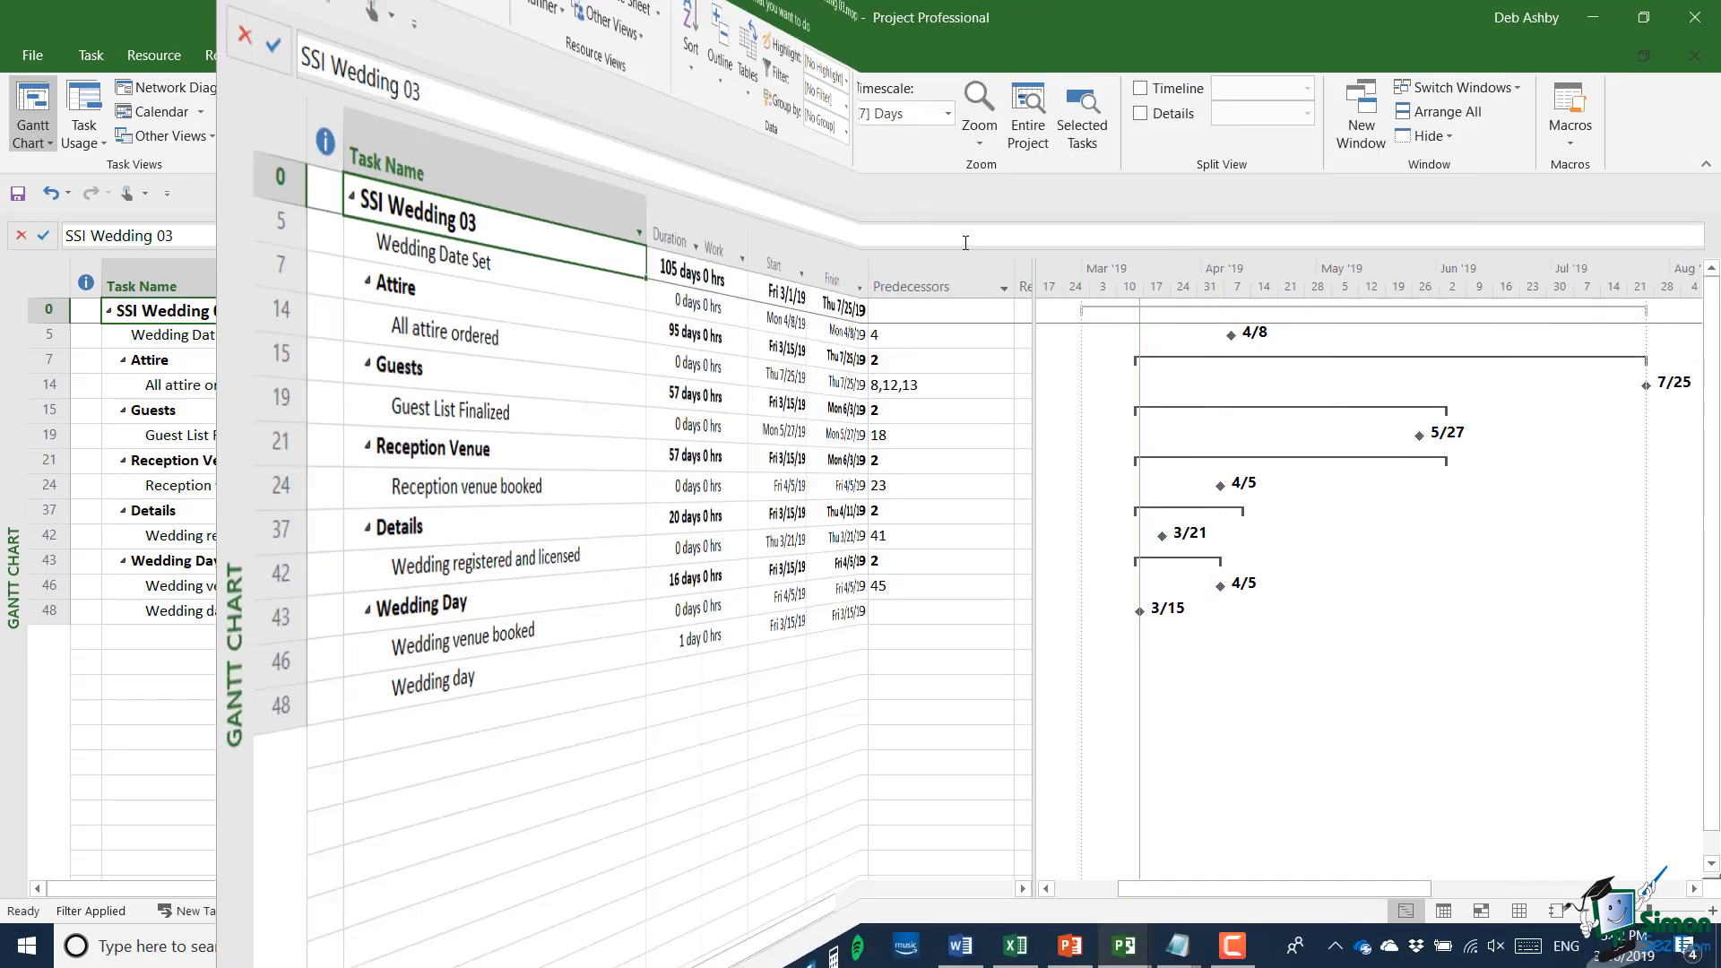